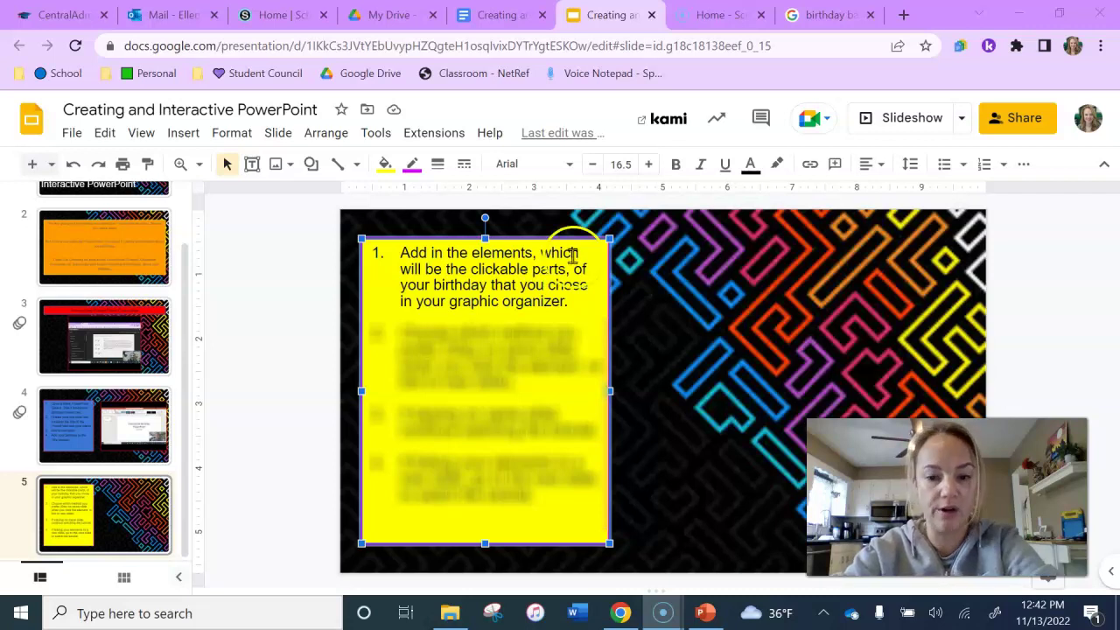
Switch from the Google Slides instructions to the Interactive Birthday PowerPoint deck.
left_click(704, 612)
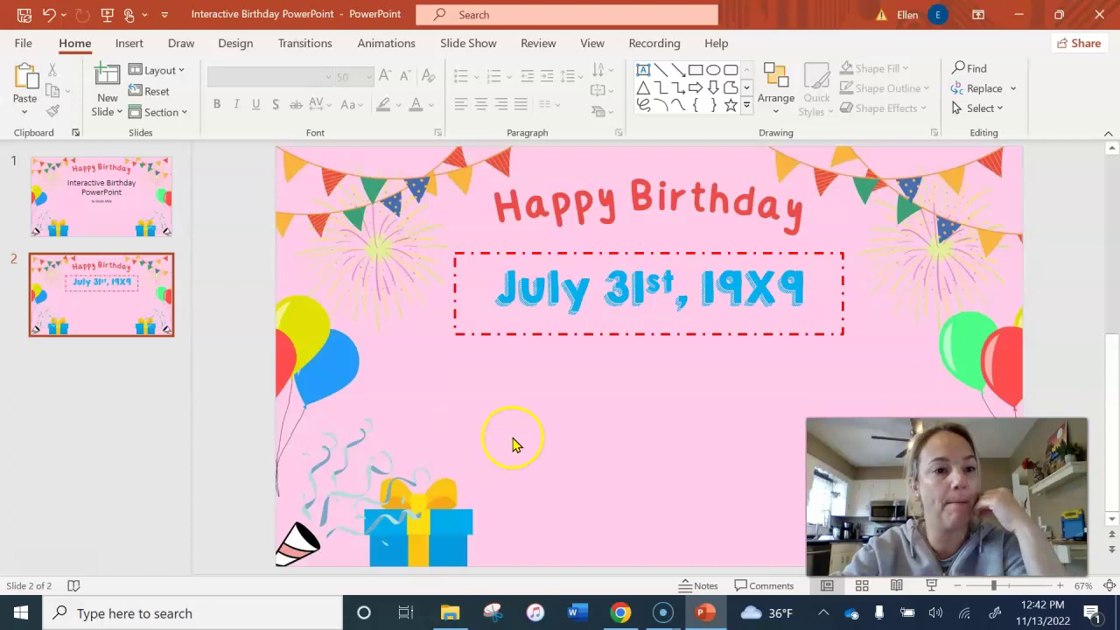
Draw a rectangle below the date on slide 2 and label it 'Zodiac Sign'.
left_click(128, 43)
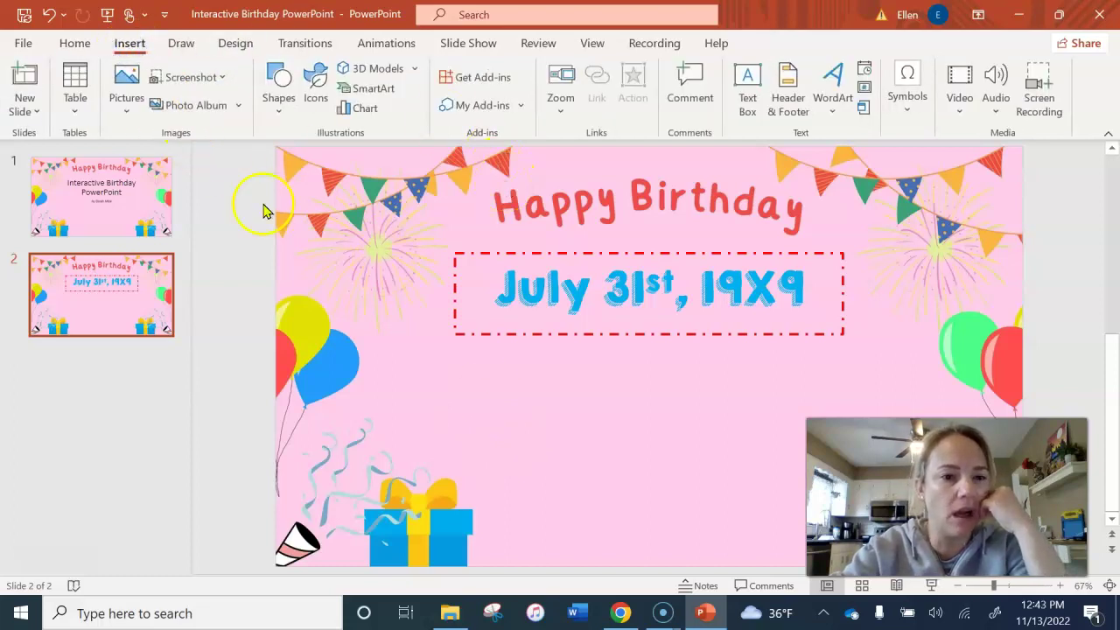
left_click(280, 112)
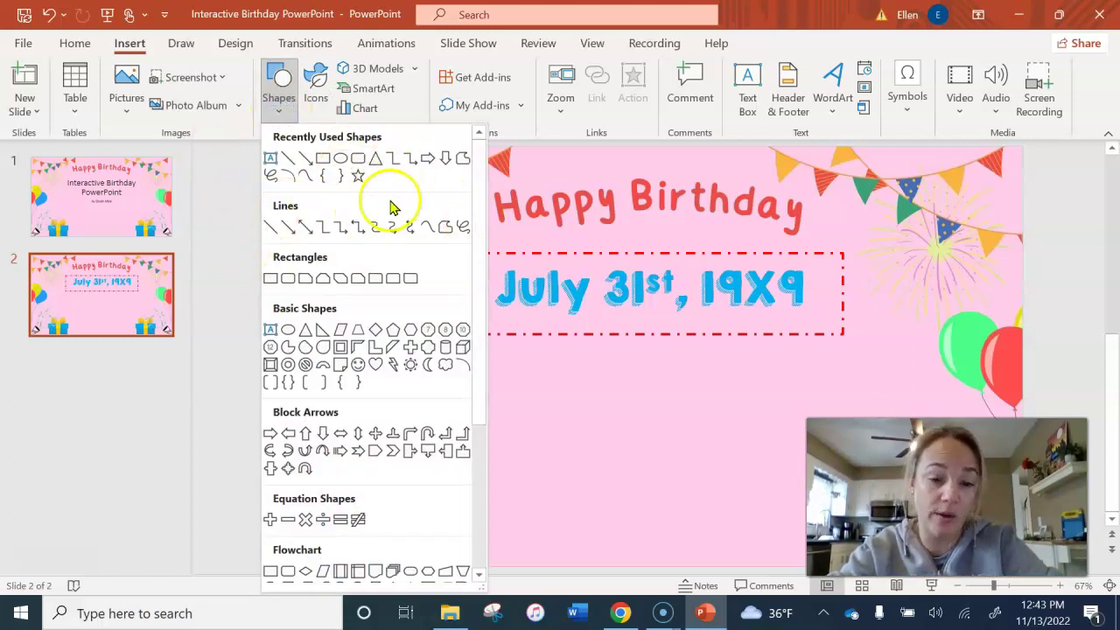
left_click(358, 157)
left_click_drag(437, 367, 609, 414)
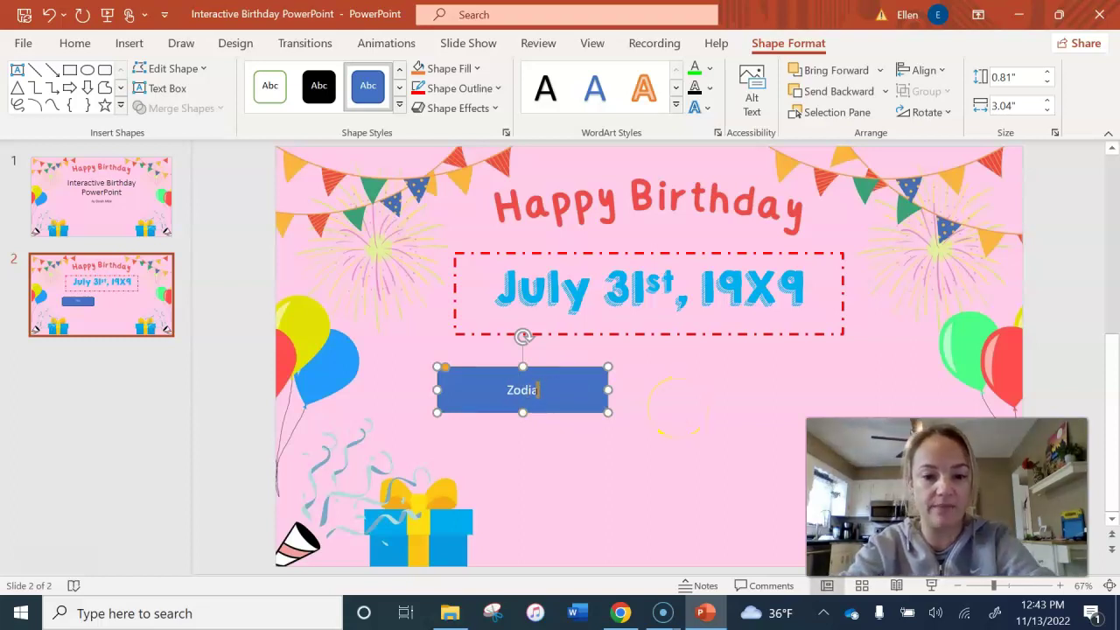
type("Zodiac Sign")
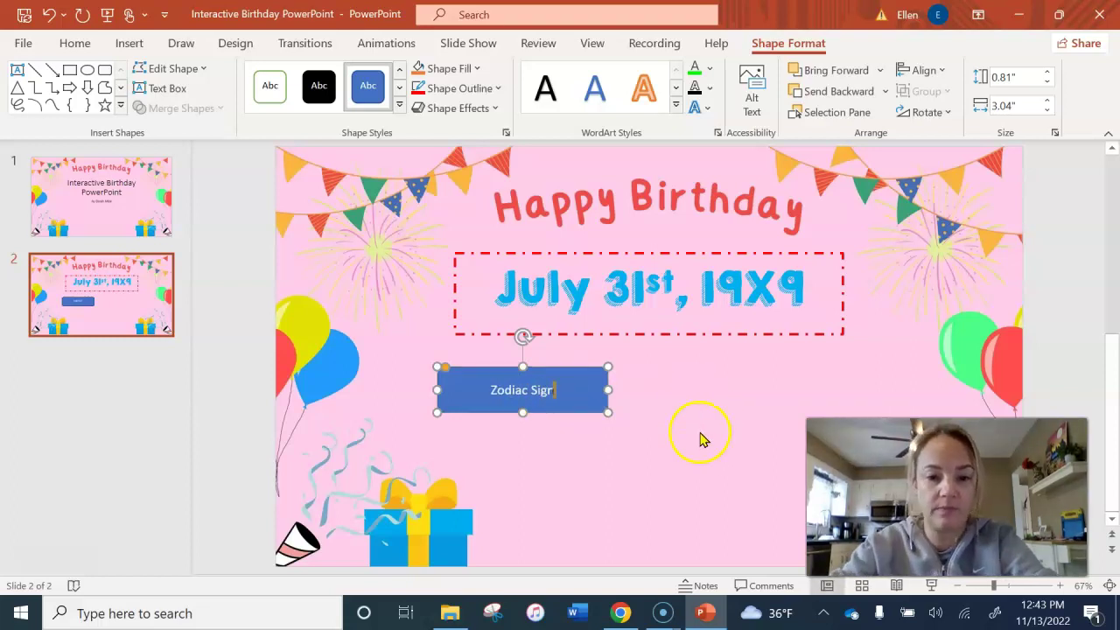
left_click(684, 491)
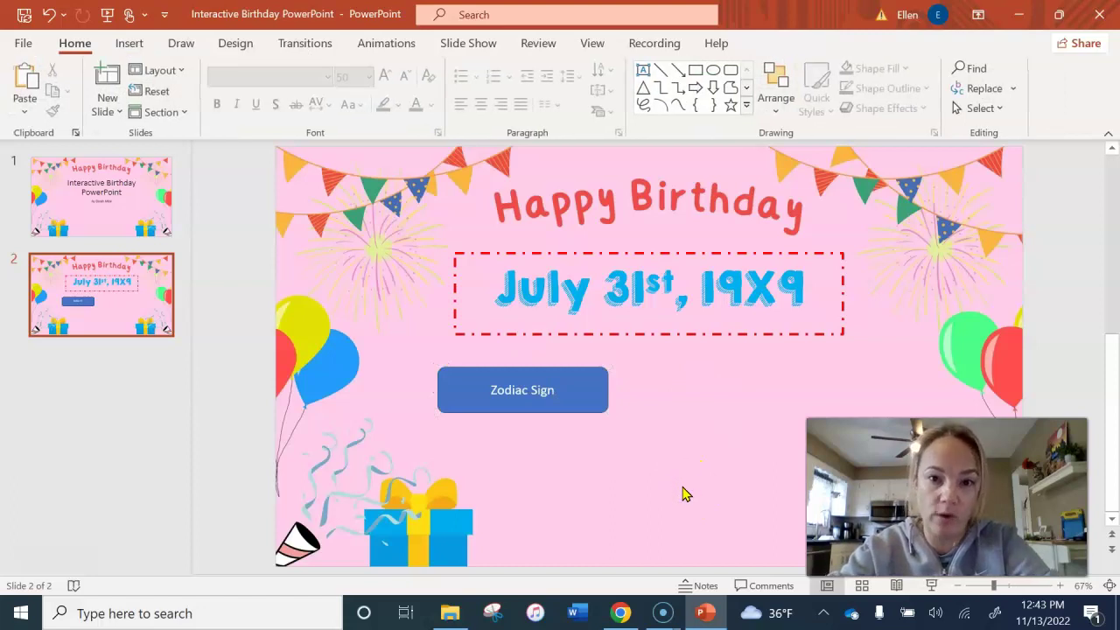
Duplicate the Zodiac Sign button, relabel the copy 'Birth Stone', and place it beside the original.
left_click(486, 375)
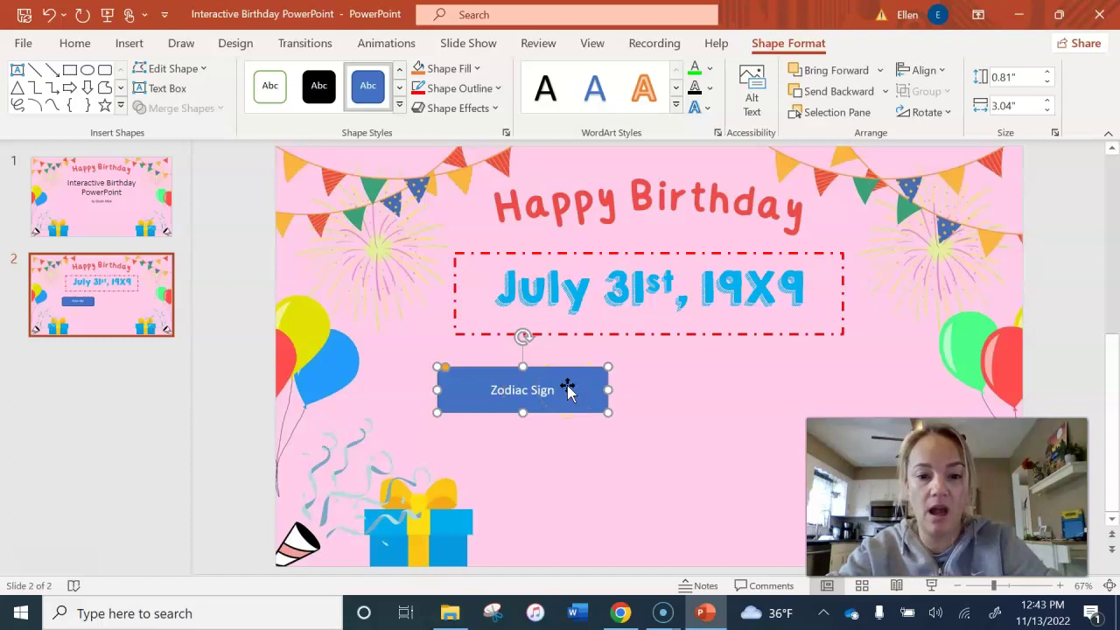
left_click(501, 401)
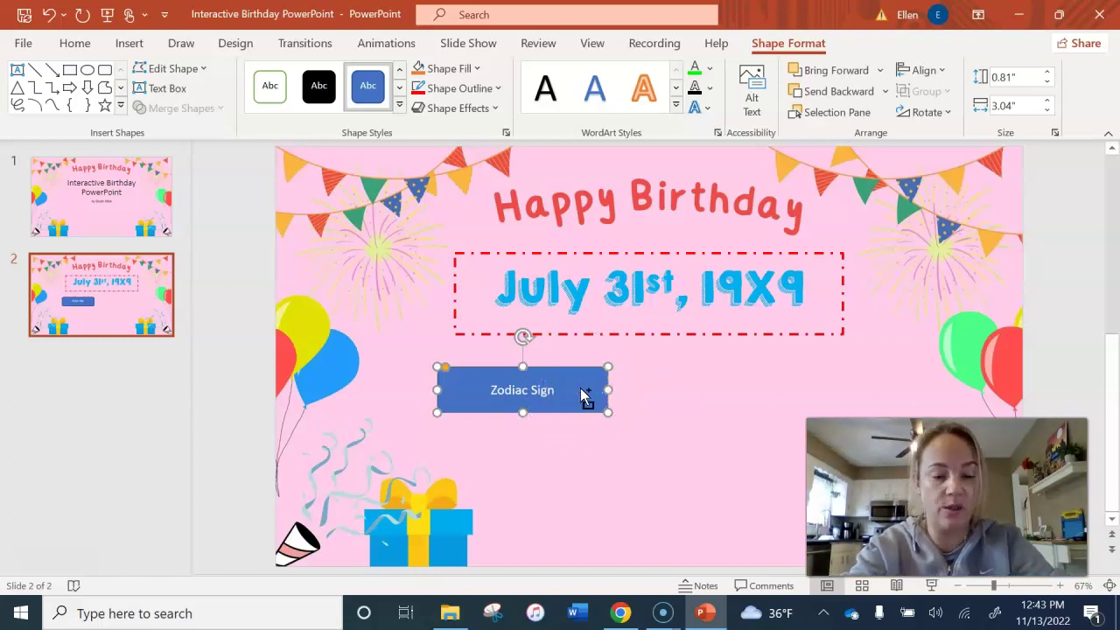
key("ctrl+v")
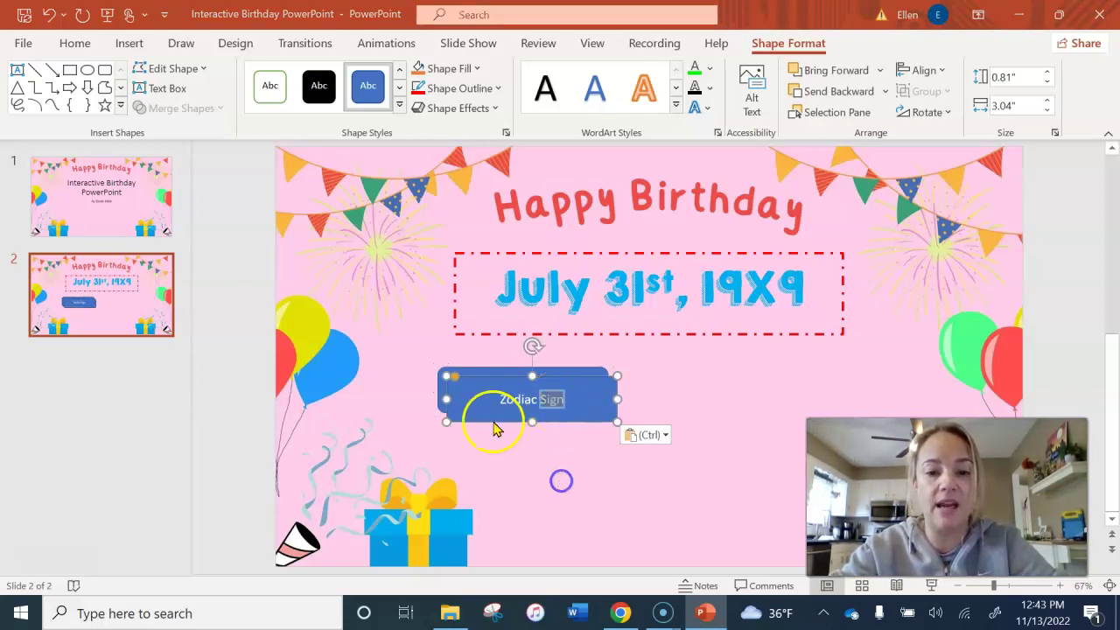
double_click(603, 387)
left_click_drag(572, 376, 579, 430)
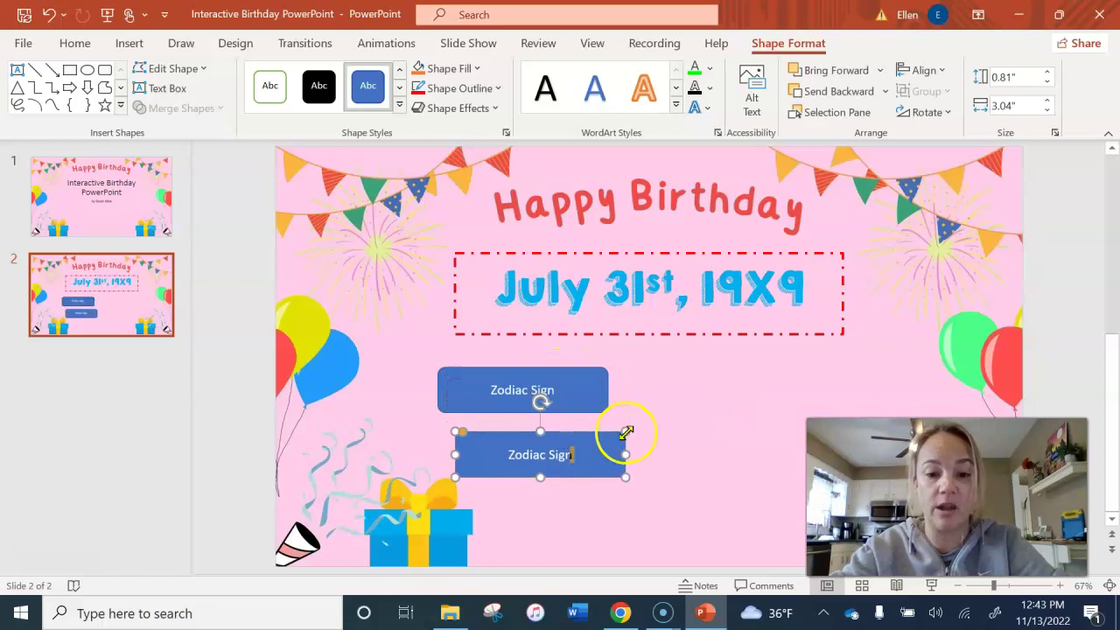
left_click(568, 453)
key("BackSpace")
key("BackSpace")
key("BackSpace")
key("BackSpace")
key("BackSpace")
key("BackSpace")
key("BackSpace")
key("BackSpace")
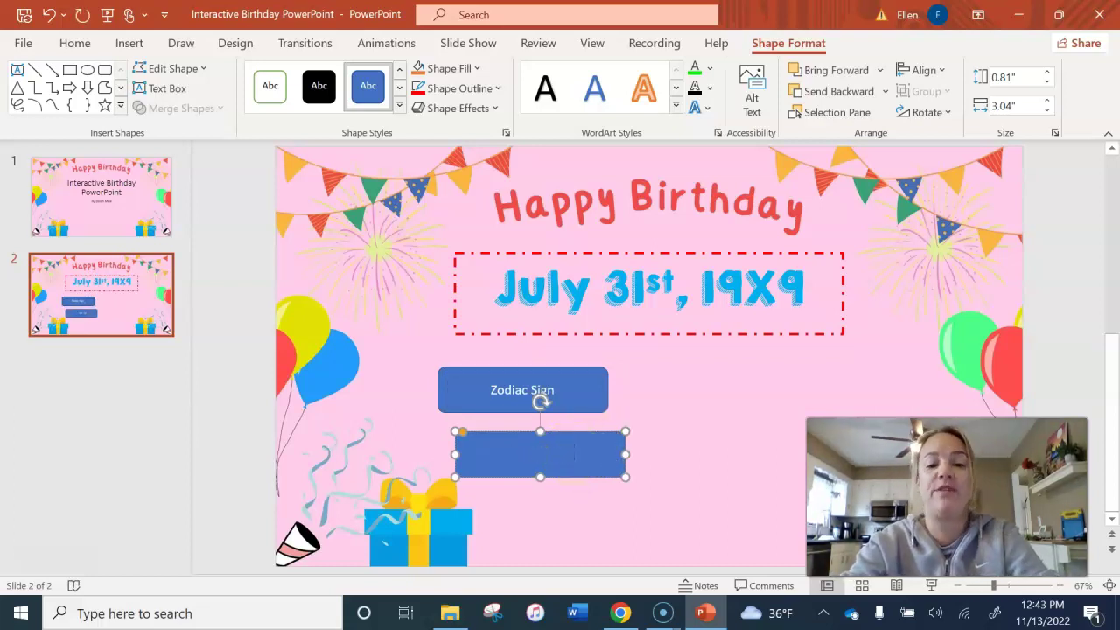
type("Birth Storne")
left_click(660, 406)
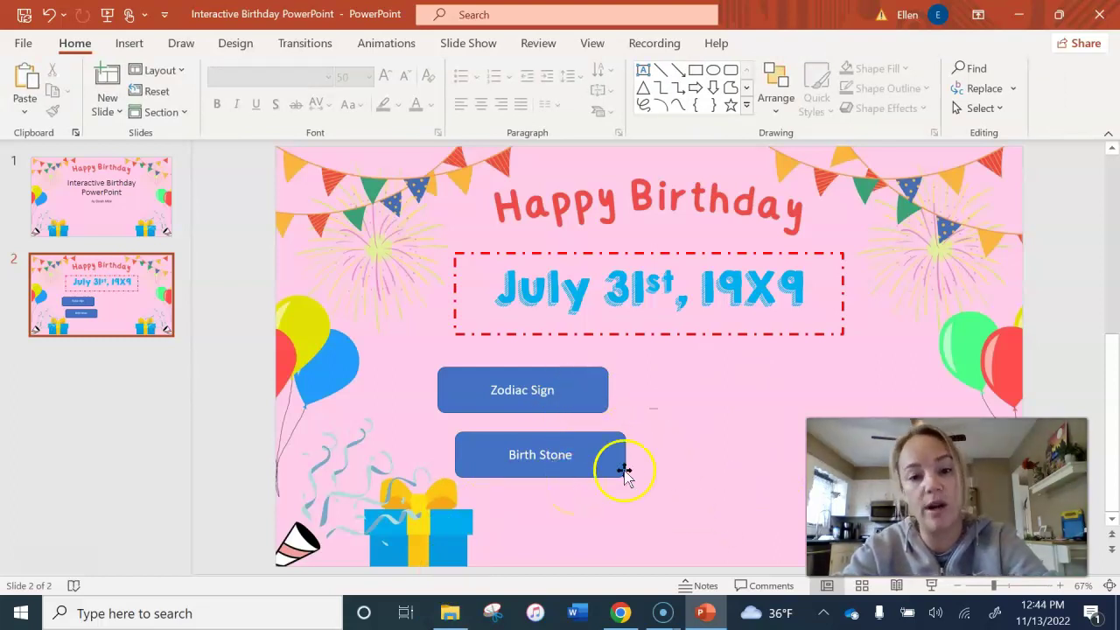
left_click_drag(580, 470, 553, 468)
Delete both the Birth Stone and Zodiac Sign buttons from the slide.
left_click(565, 453)
key("Delete")
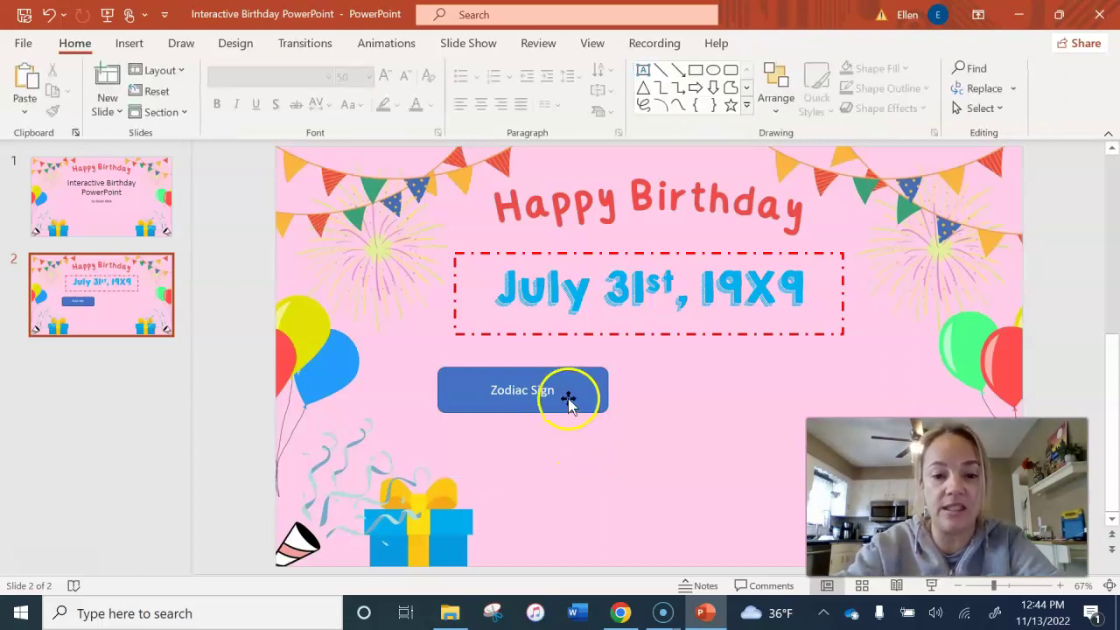
left_click(565, 392)
key("Delete")
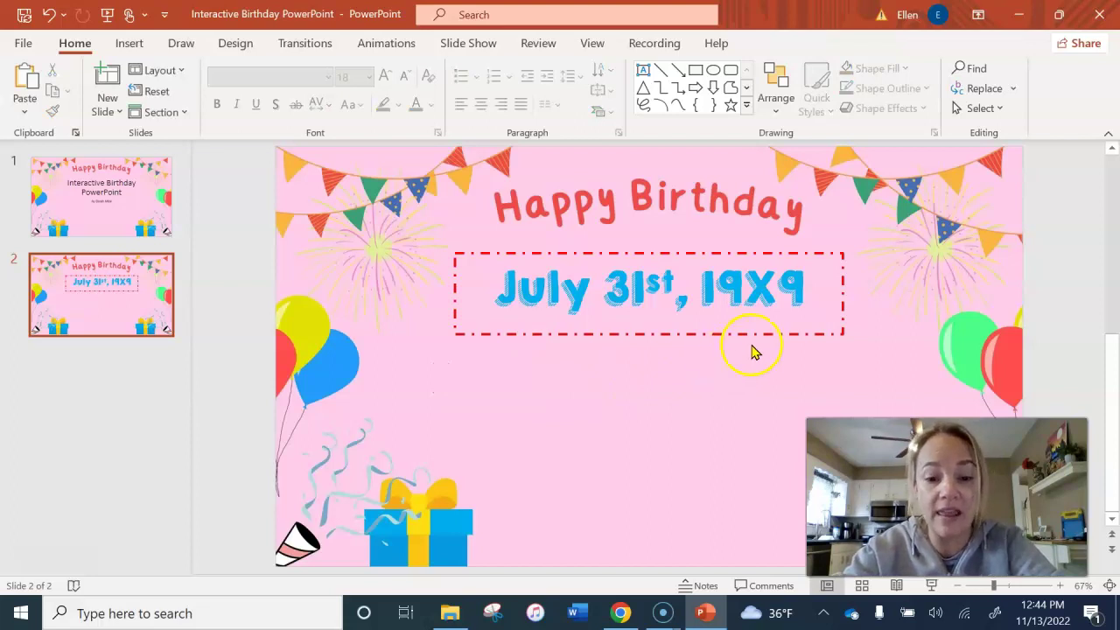
Search Google Images for 'leo zodiac sign' in the browser.
mouse_move(617, 618)
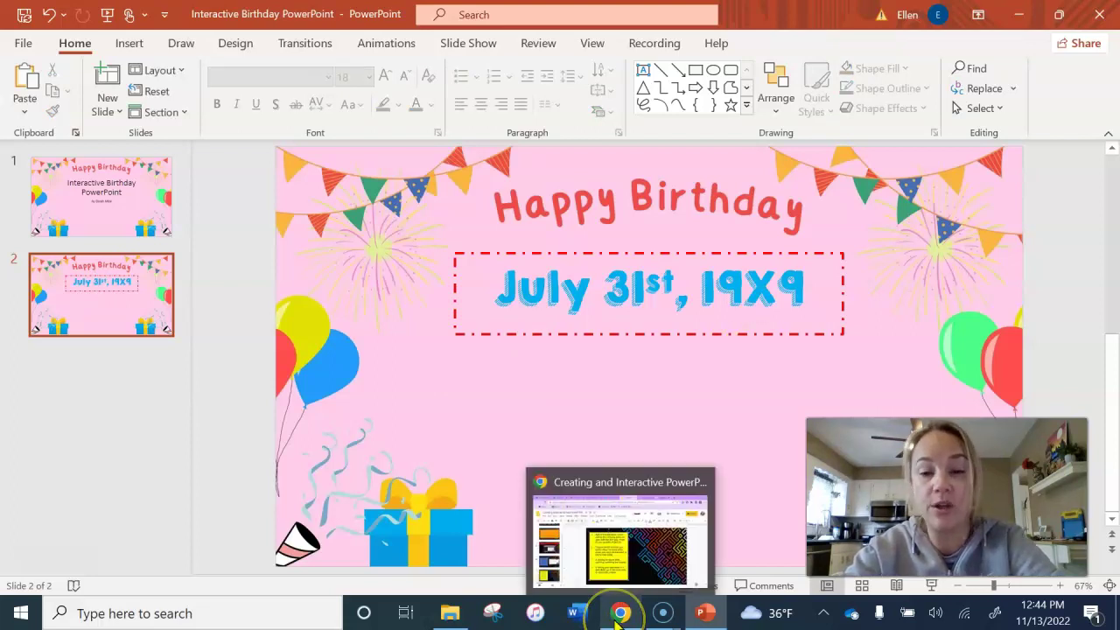
left_click(618, 618)
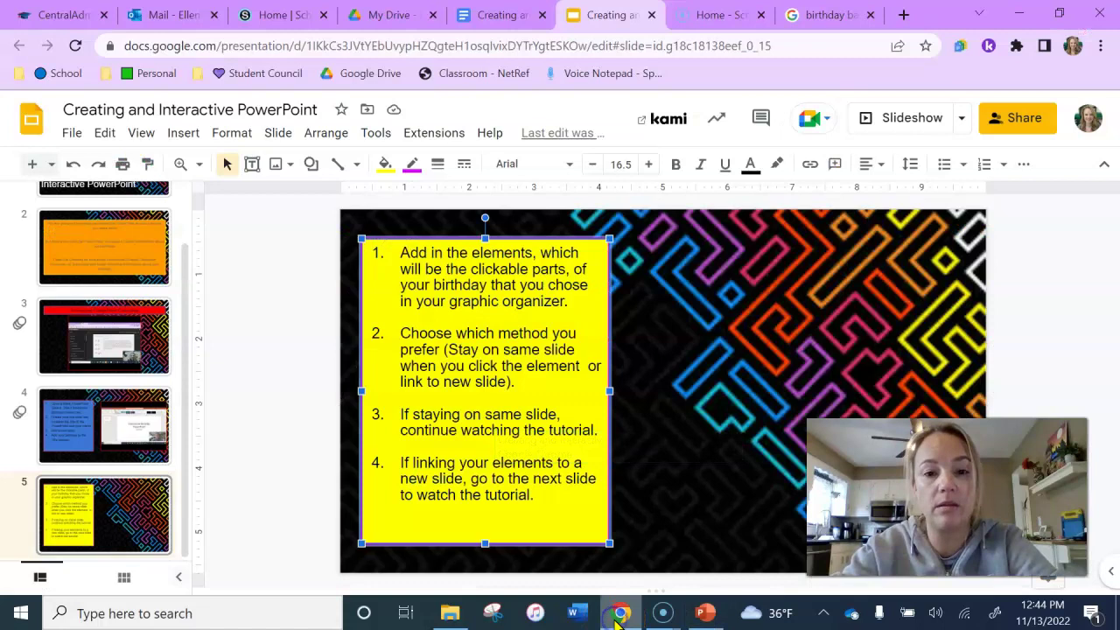
left_click(835, 16)
scroll(286, 263, "up", 3)
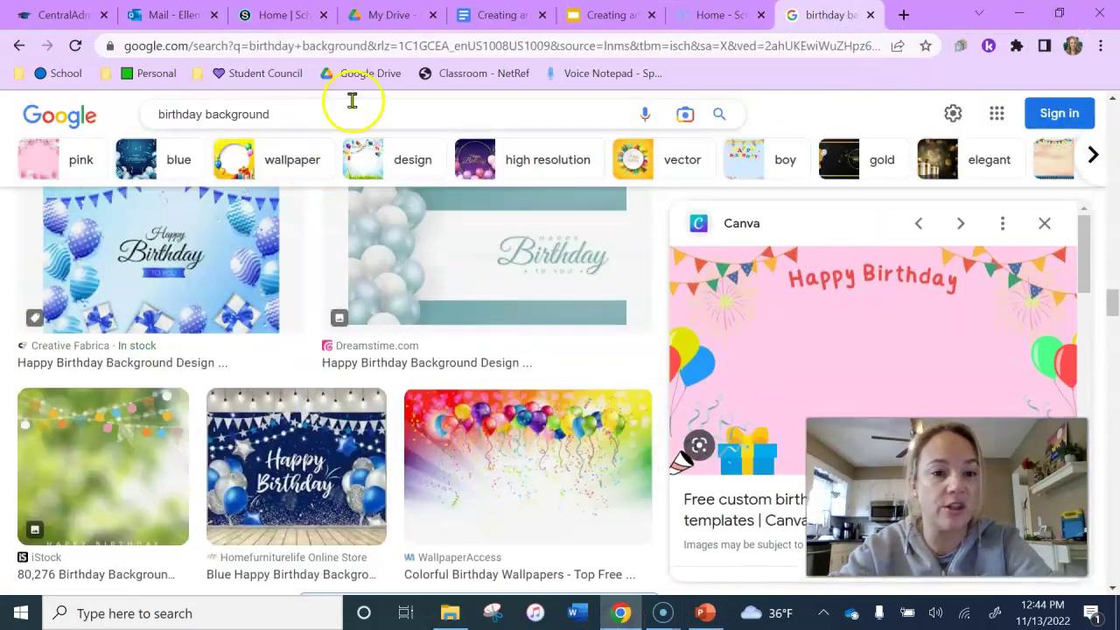
left_click_drag(350, 114, 145, 115)
type("zodiac sign")
key("Return")
scroll(670, 358, "up", 5)
left_click_drag(339, 147, 125, 138)
type("leo")
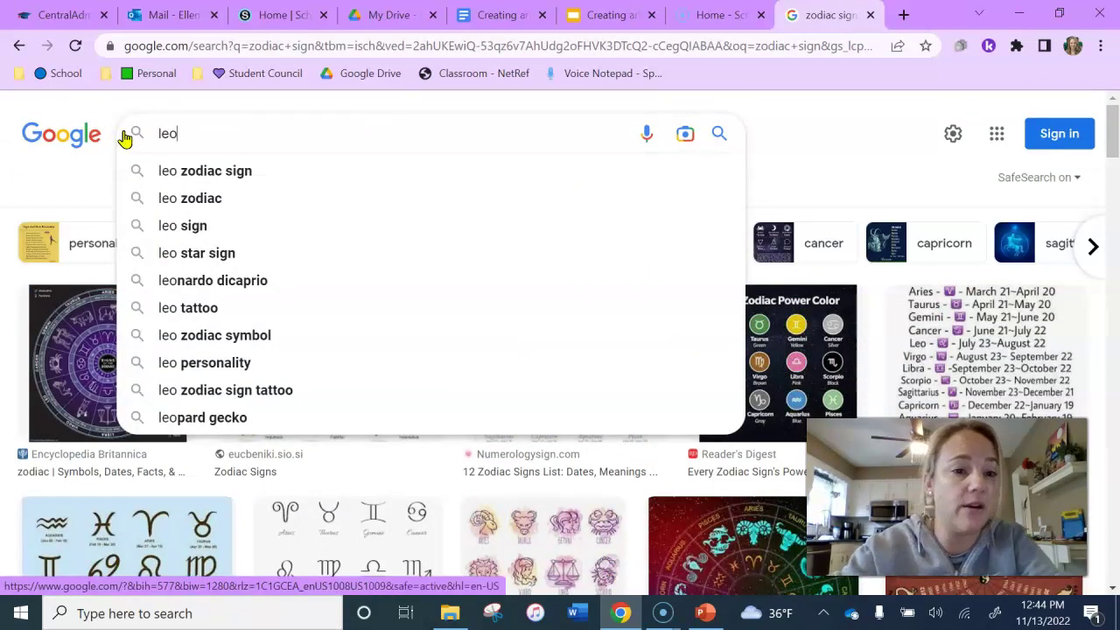
left_click(273, 179)
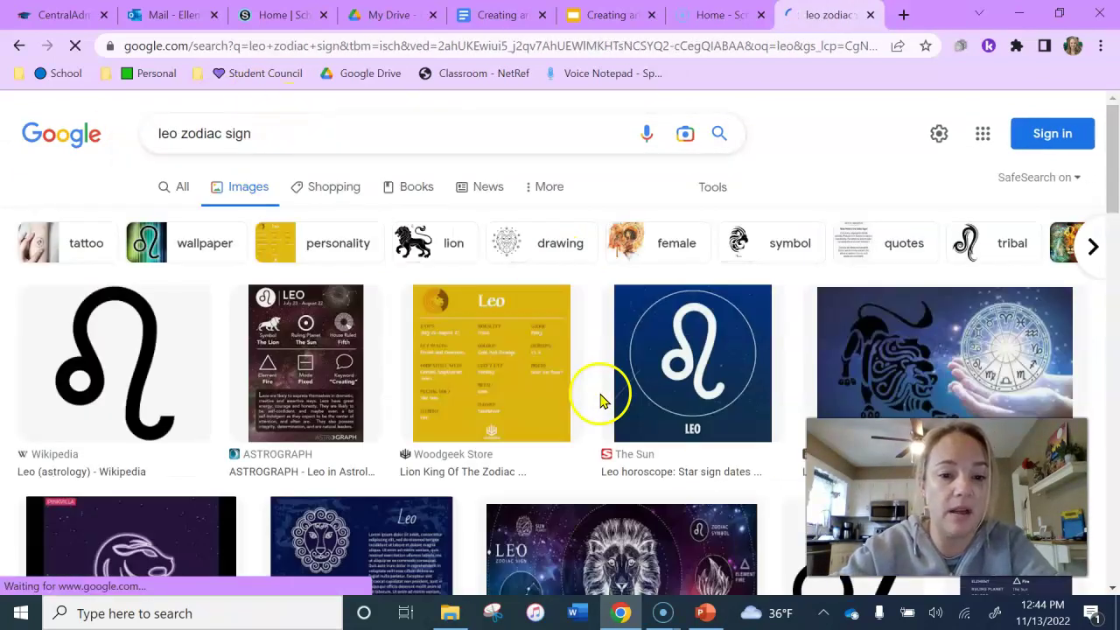
Copy the Daily Express Leo image and go back to the PowerPoint slide.
left_click(642, 412)
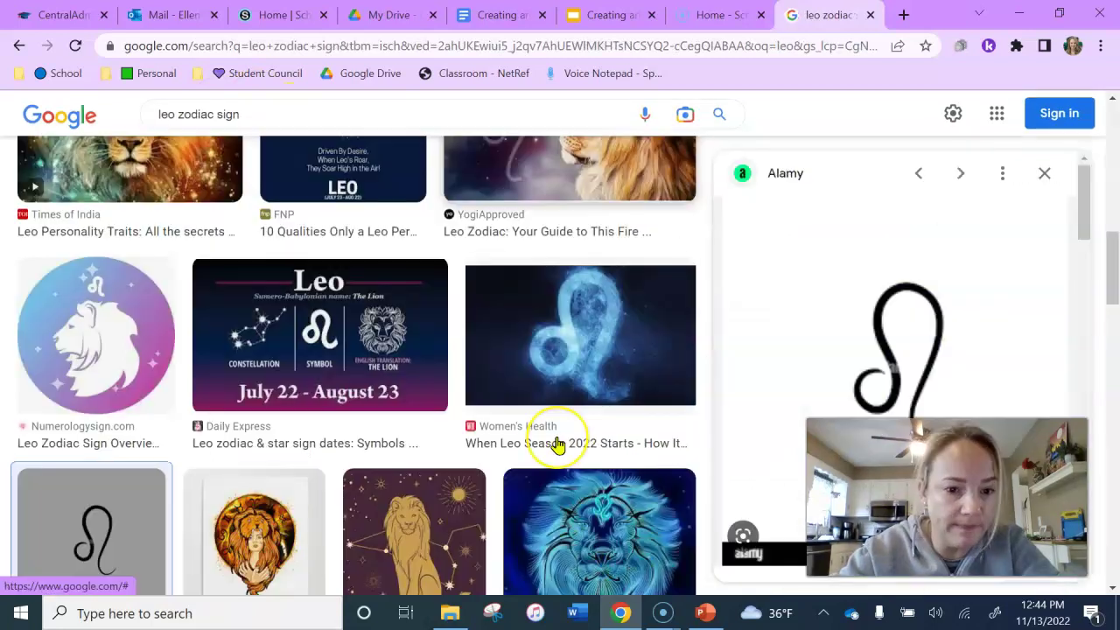
left_click(273, 363)
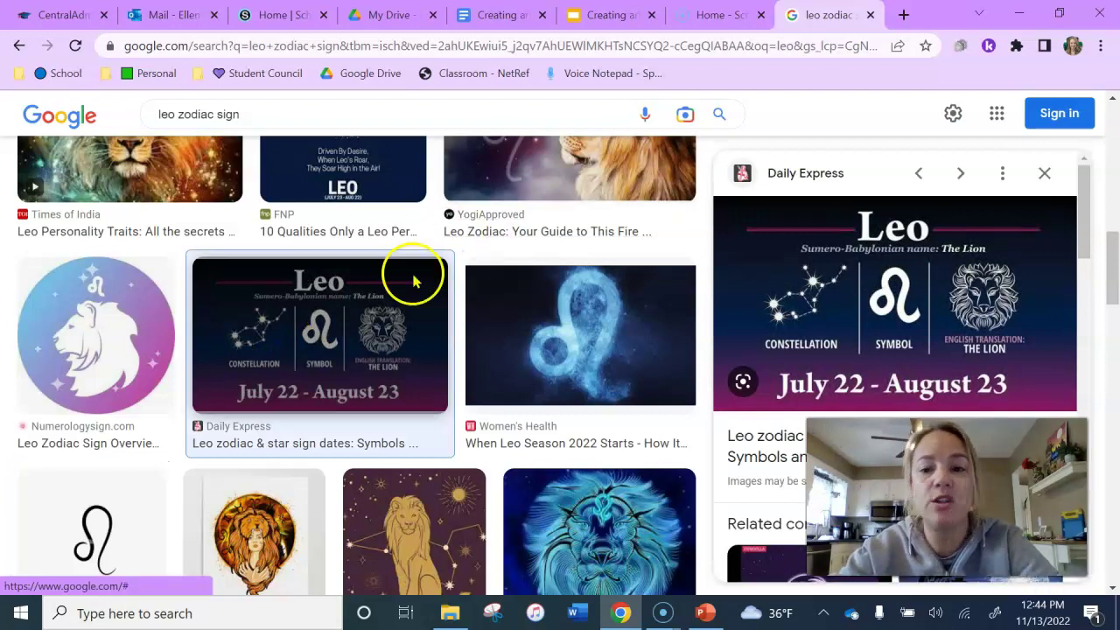
right_click(858, 280)
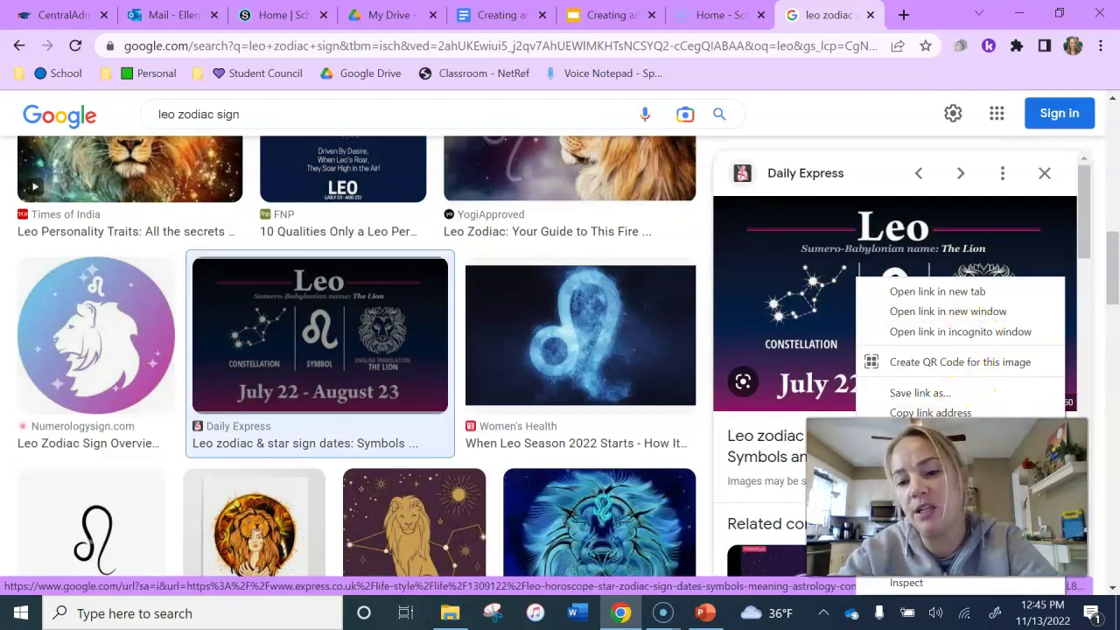
key("Escape")
left_click(706, 613)
left_click(500, 438)
Paste the Leo zodiac image below the date on slide 2 and enlarge it.
left_click(551, 428)
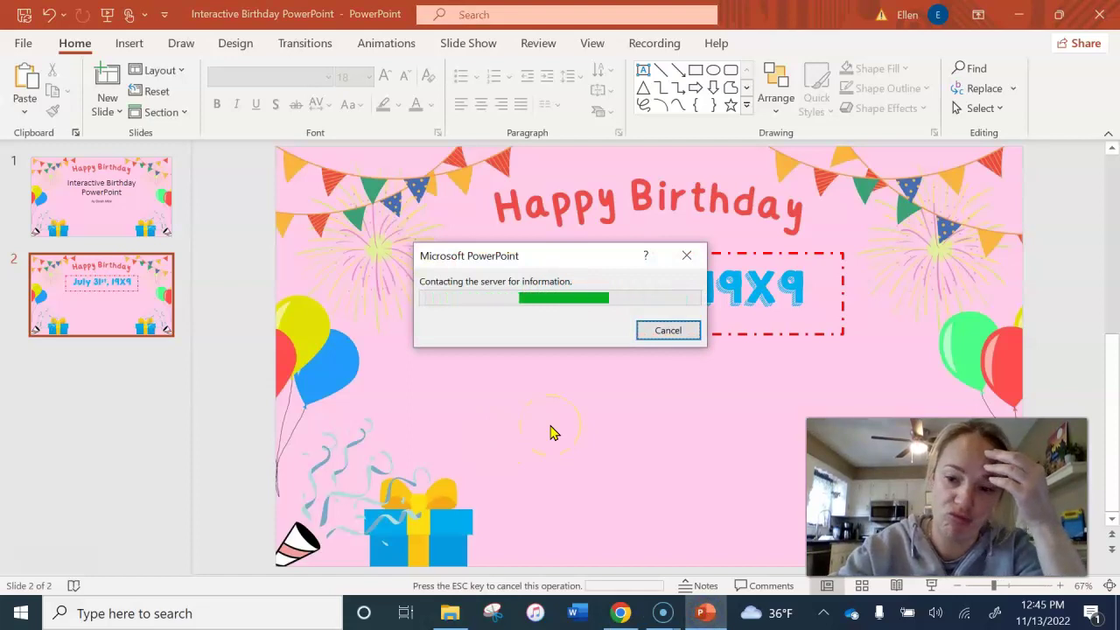
left_click(42, 496)
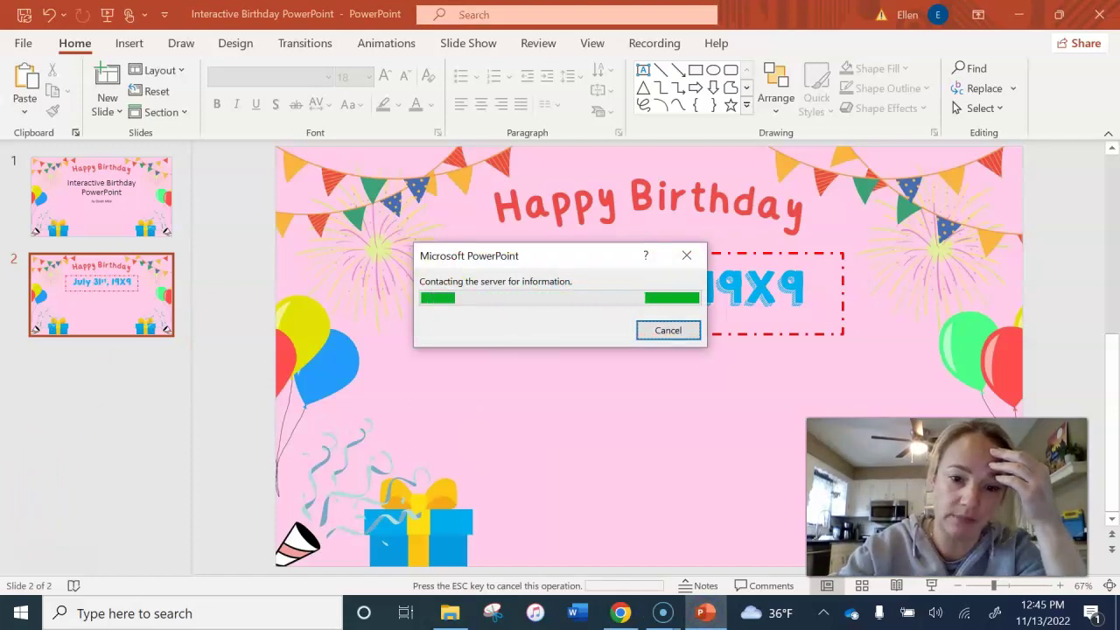
left_click_drag(567, 437, 618, 418)
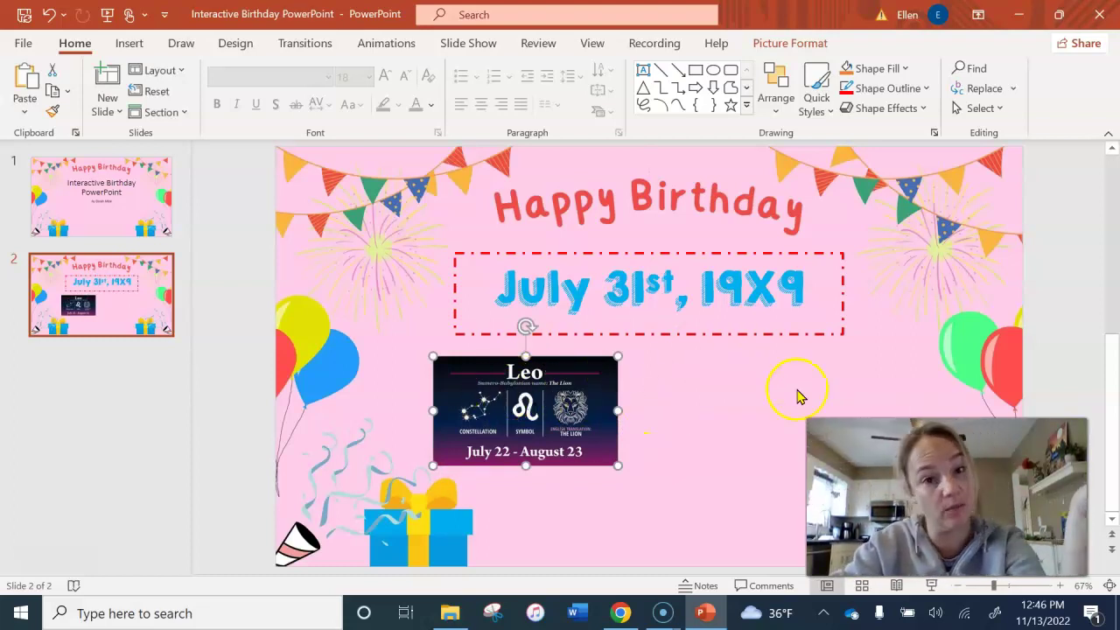
Filter the 'leo zodiac sign' image results to Clip Art and scroll through the Leo symbols.
left_click(620, 612)
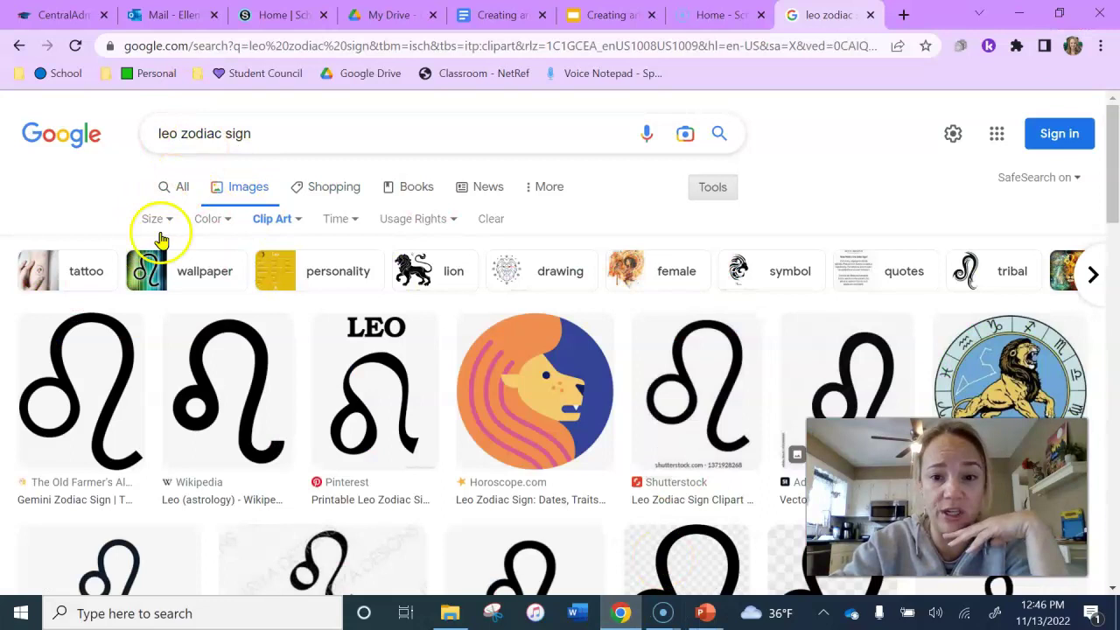
left_click(716, 188)
left_click(718, 188)
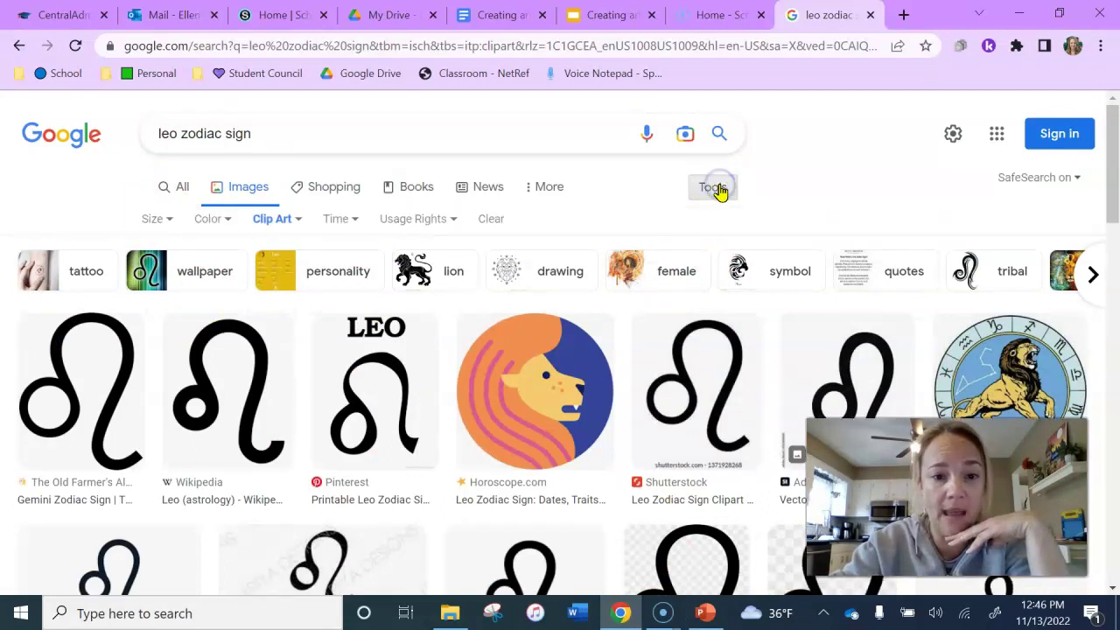
left_click(297, 220)
left_click(293, 250)
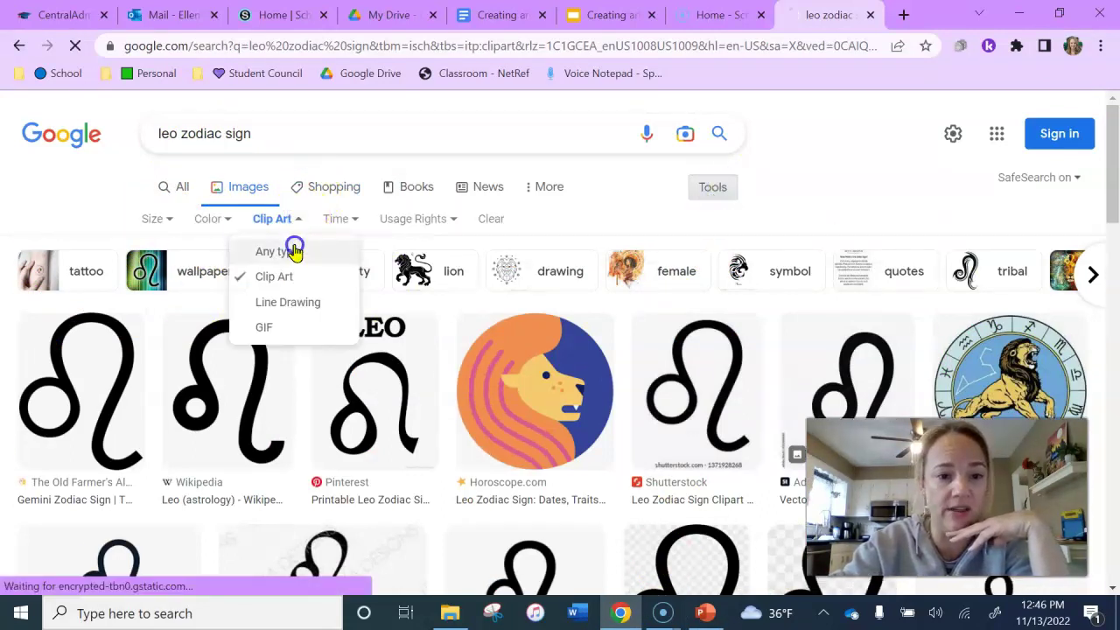
left_click(716, 189)
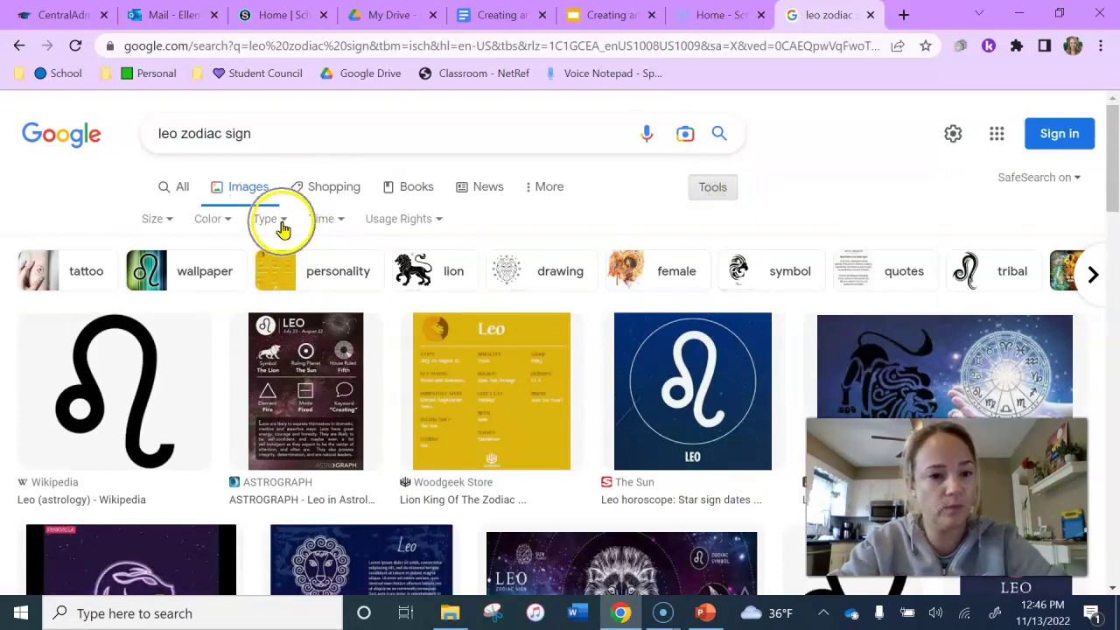
left_click(283, 223)
left_click(290, 274)
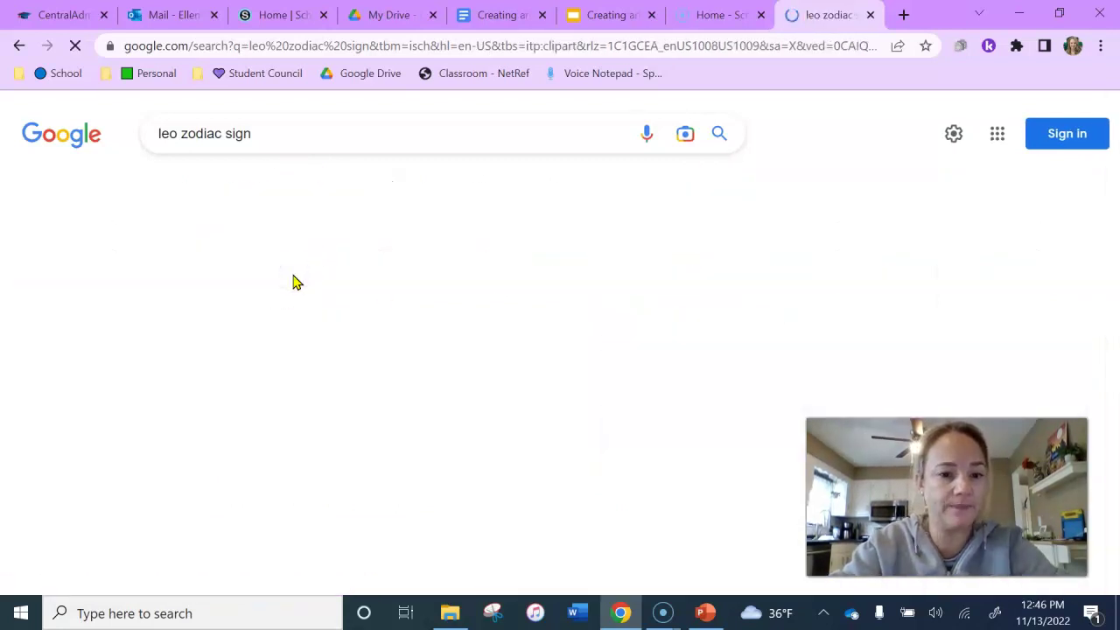
left_click(554, 322)
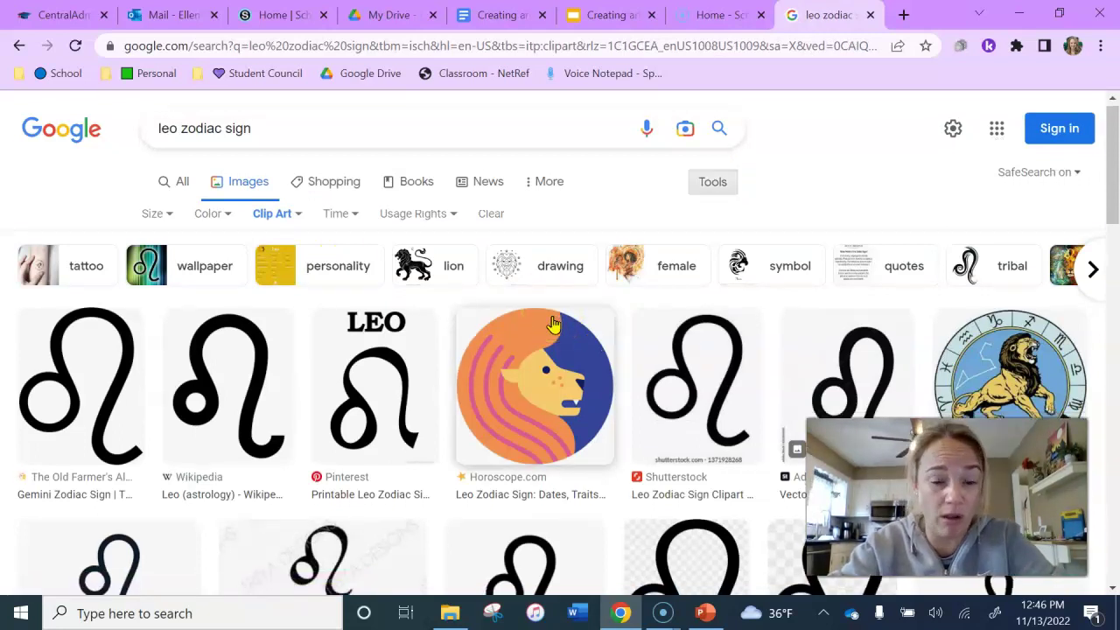
scroll(554, 324, "down", 6)
scroll(554, 324, "up", 4)
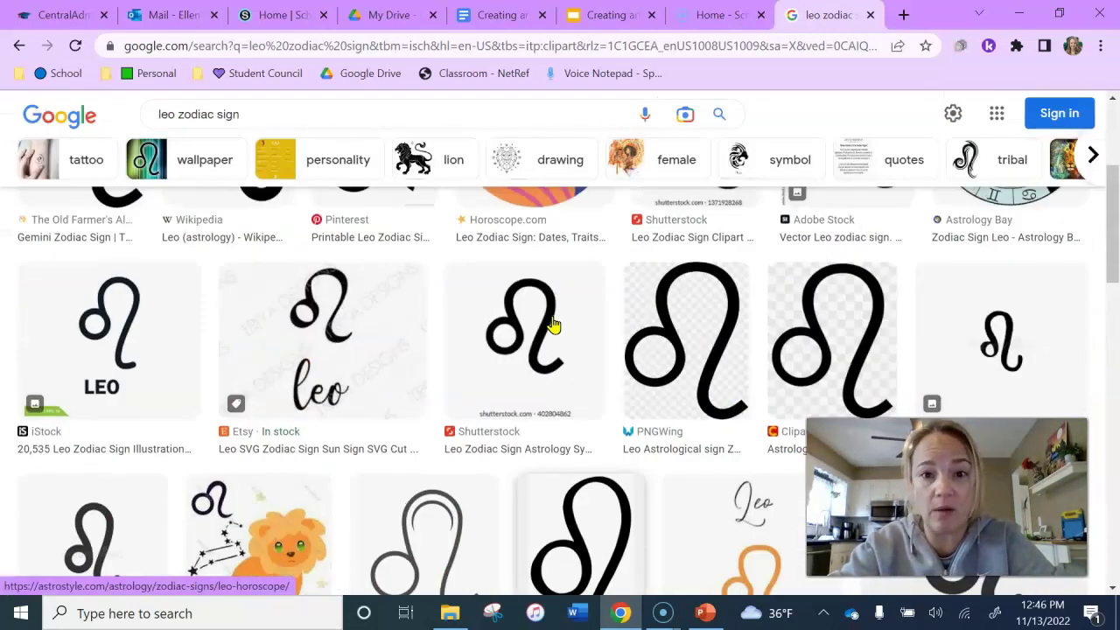
scroll(554, 324, "up", 1)
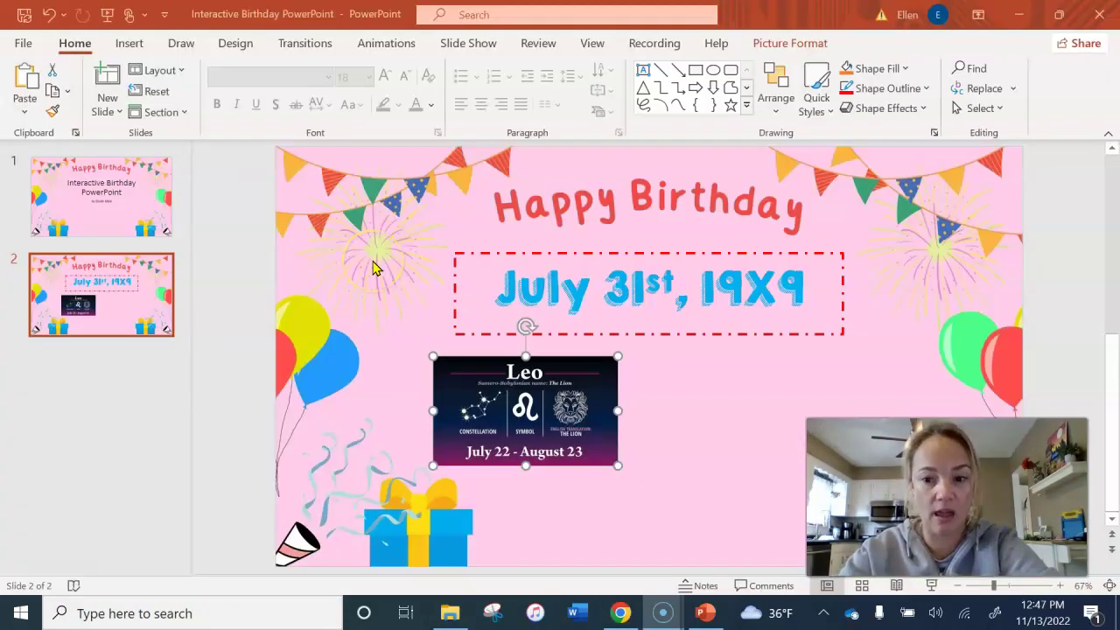
Place the Leo symbol, Ruby July Birthstone, family traditions, trivia and My Birthday Hits pictures below the date.
left_click(610, 432)
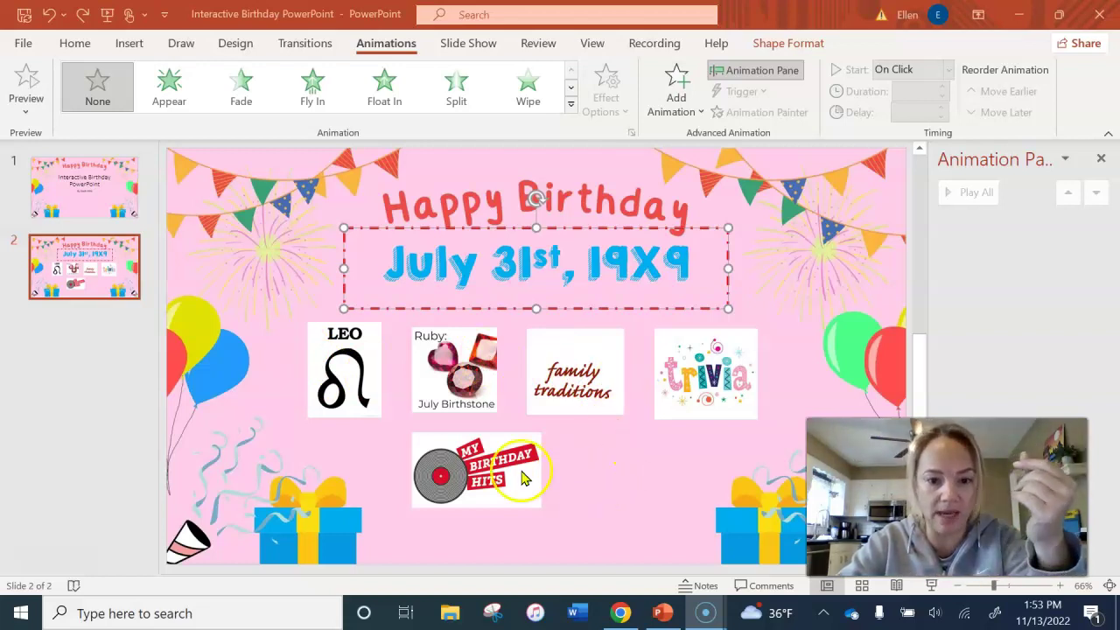
Drag the pictures into one row by the gift boxes: Leo, Ruby, birthday hits, family traditions, trivia.
left_click(569, 372)
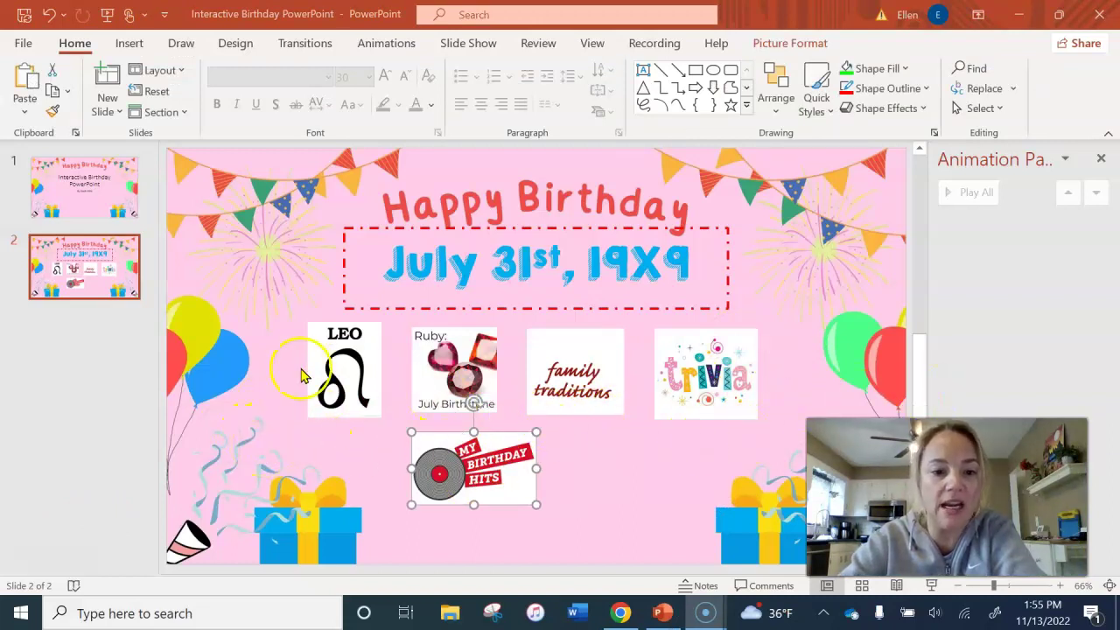
left_click_drag(337, 377, 280, 442)
left_click_drag(468, 370, 415, 440)
left_click_drag(724, 378, 792, 442)
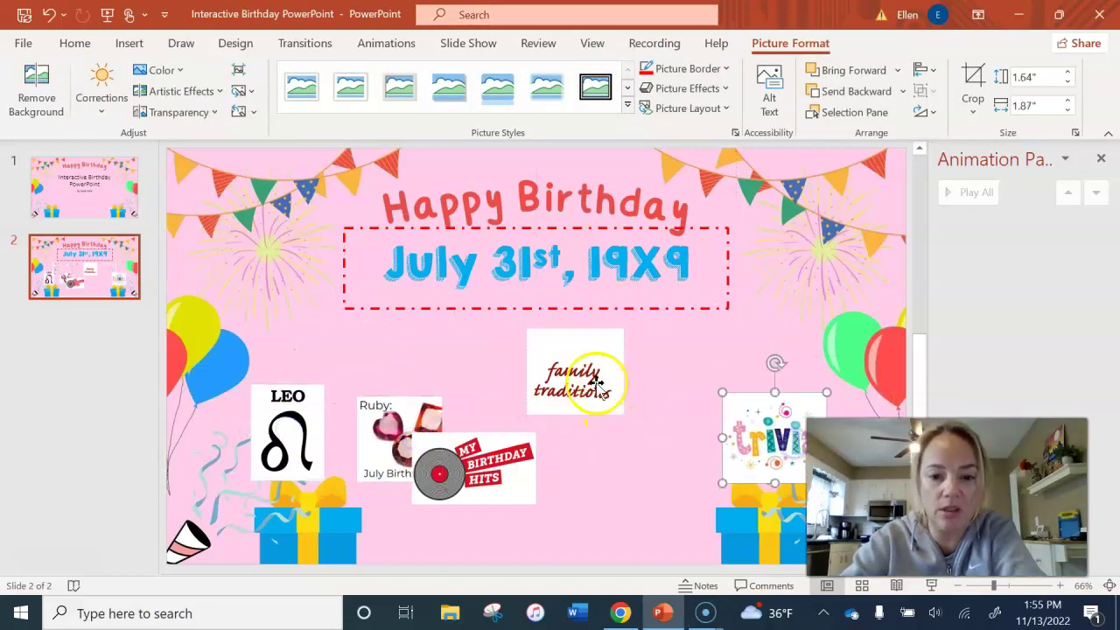
left_click_drag(590, 384, 673, 455)
left_click_drag(487, 481, 549, 454)
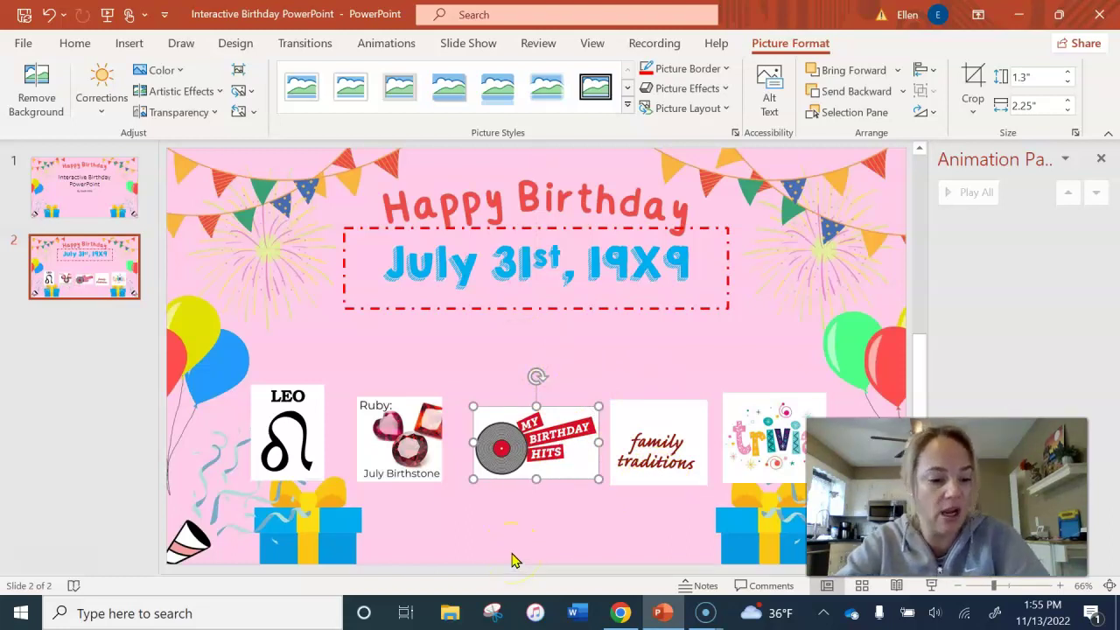
Select all five pictures and distribute them horizontally relative to each other.
left_click(281, 429)
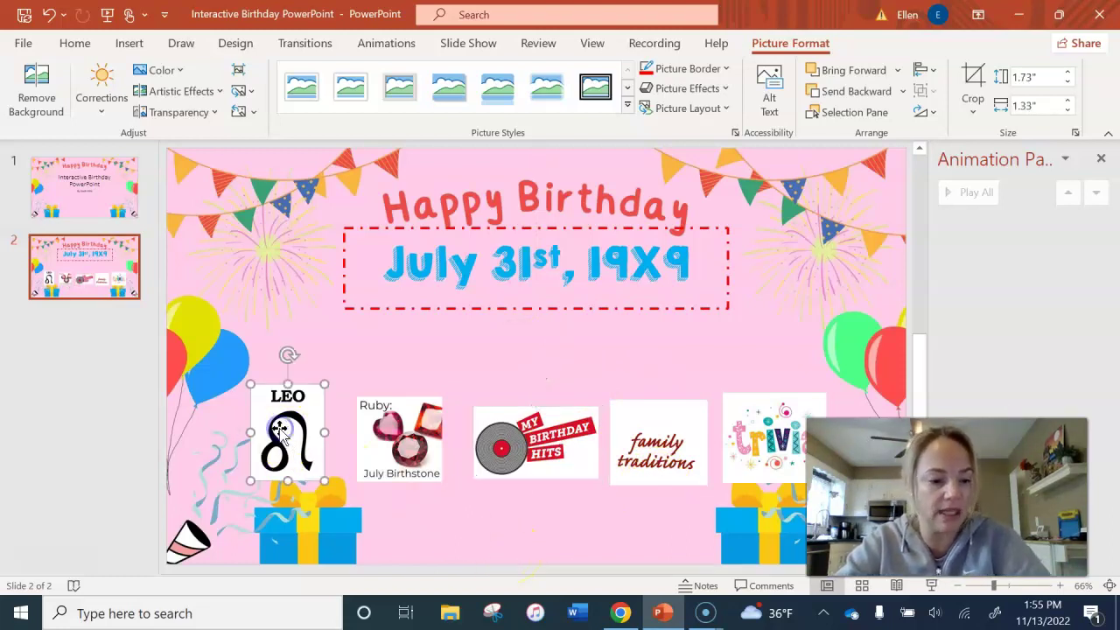
left_click(379, 441, "shift")
left_click(497, 445, "shift")
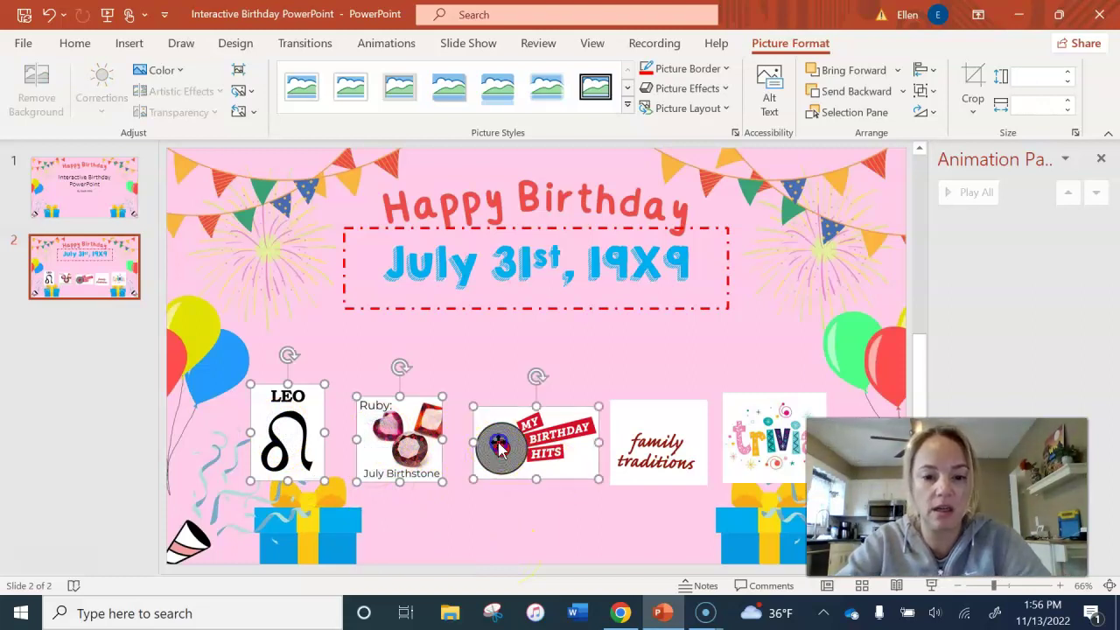
left_click(667, 448, "shift")
left_click(770, 453, "shift")
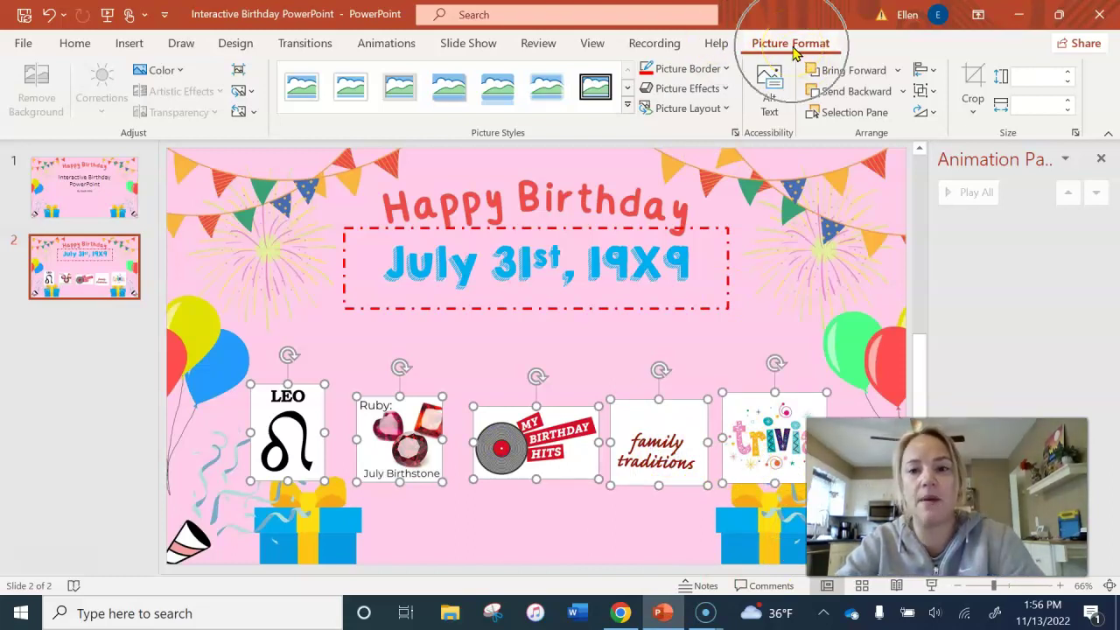
left_click(927, 77)
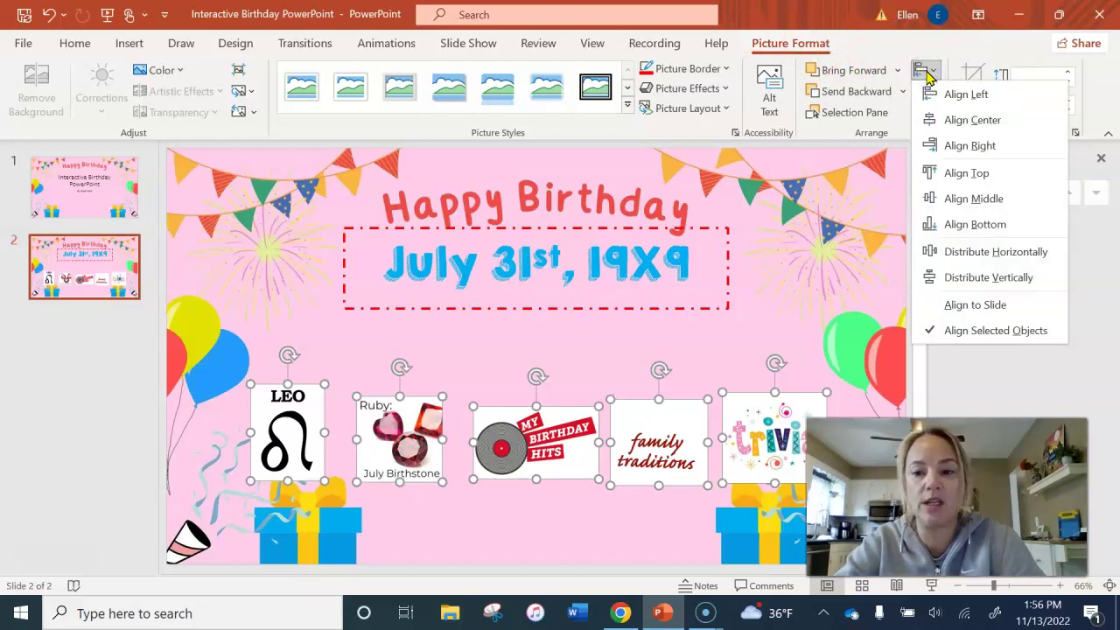
left_click(987, 338)
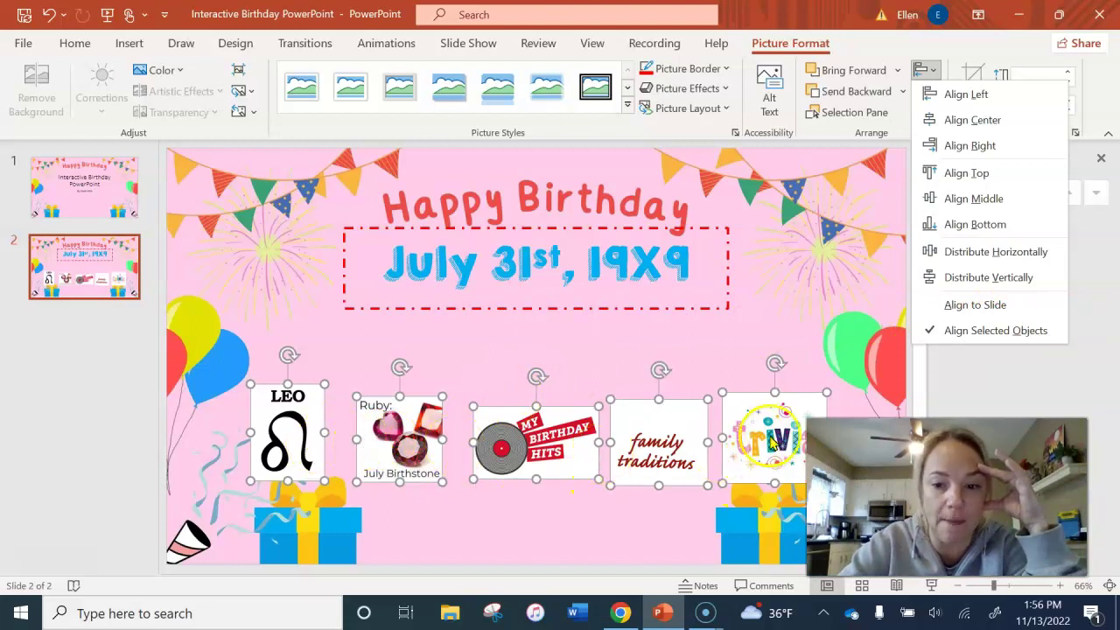
left_click(1015, 254)
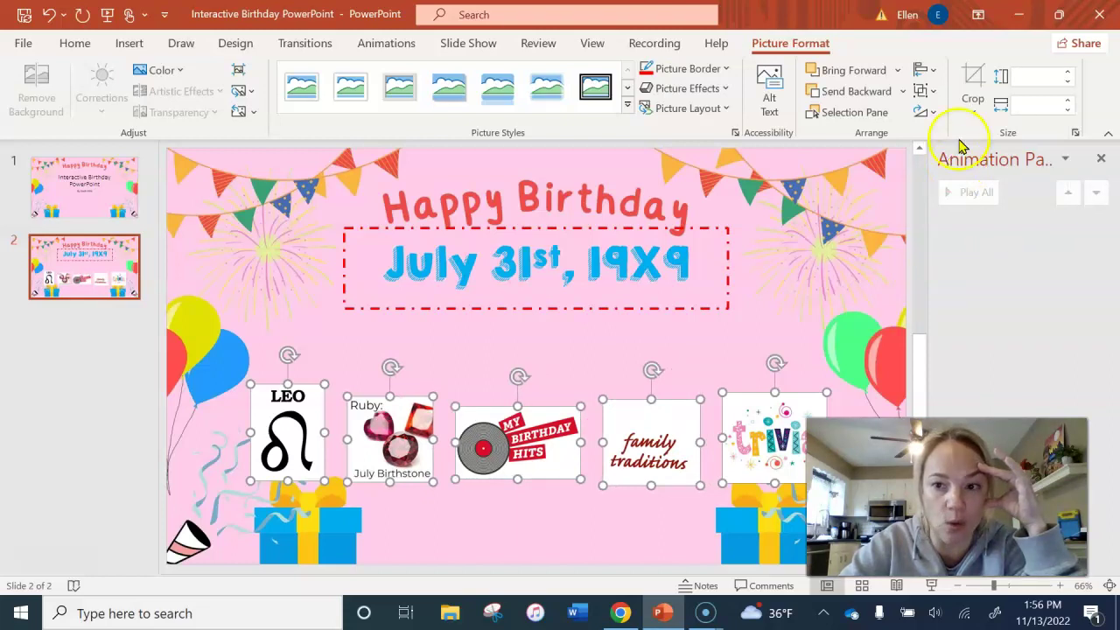
Switch alignment to the slide and align the five pictures to the middle.
left_click(933, 70)
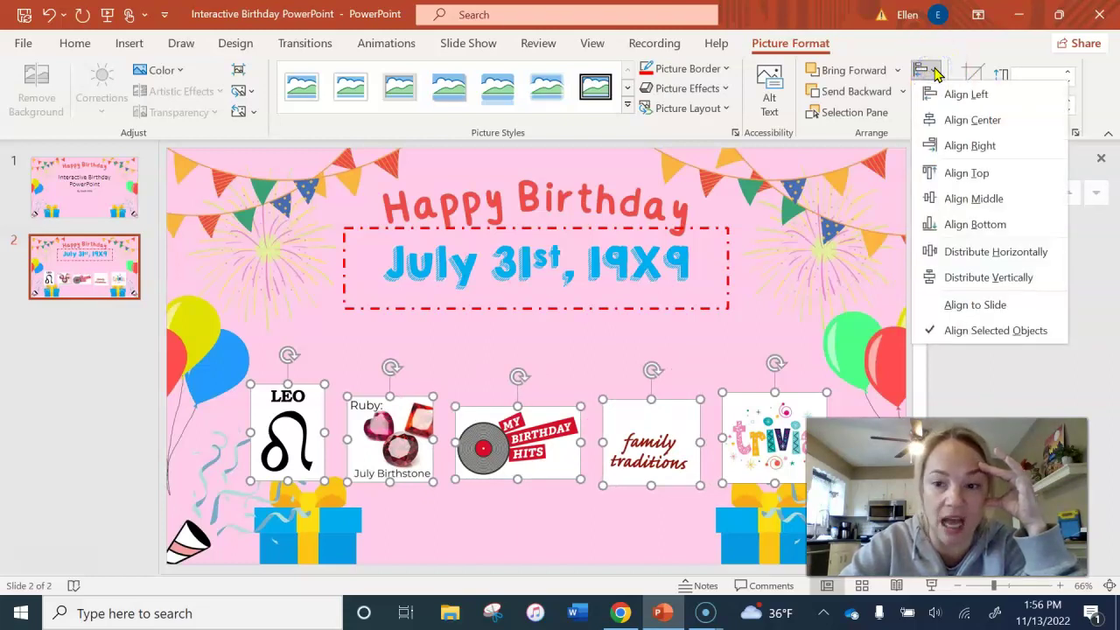
left_click(1003, 306)
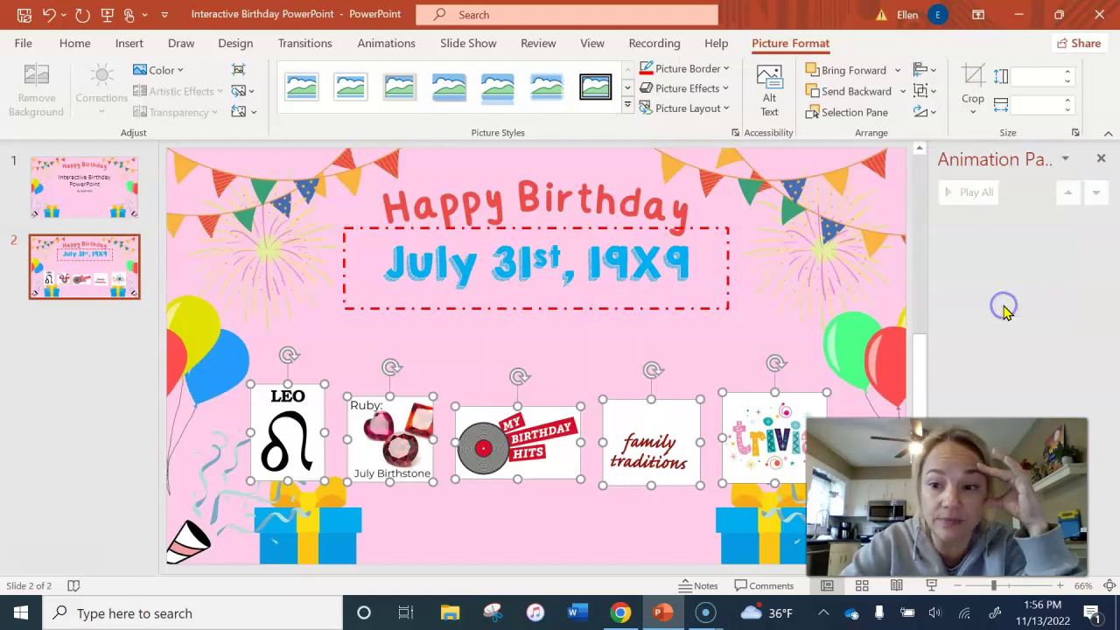
left_click(935, 74)
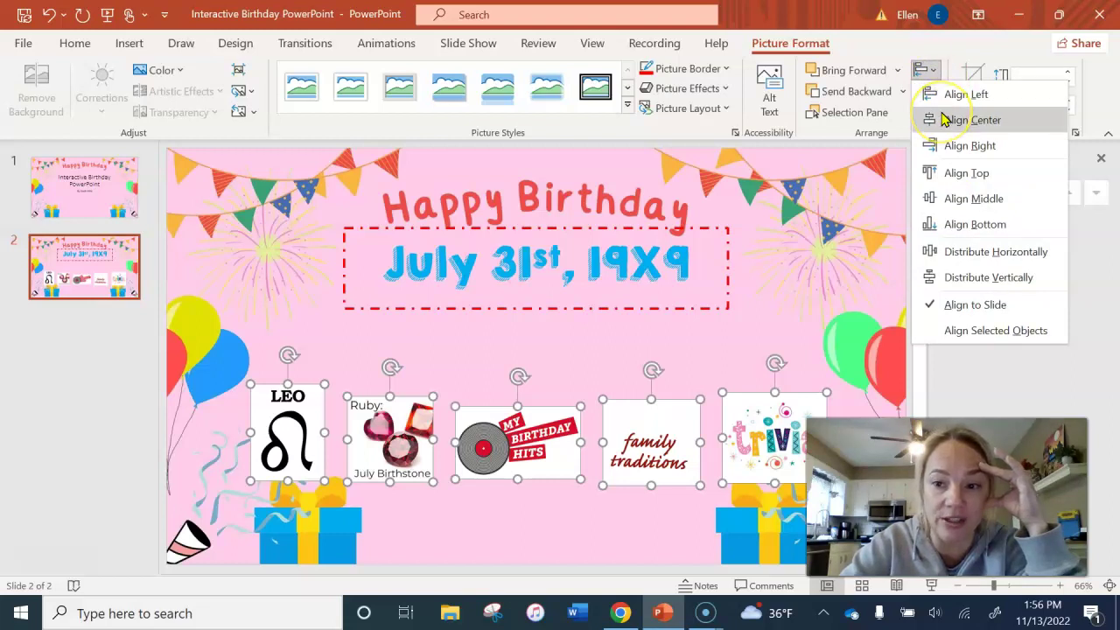
left_click(995, 200)
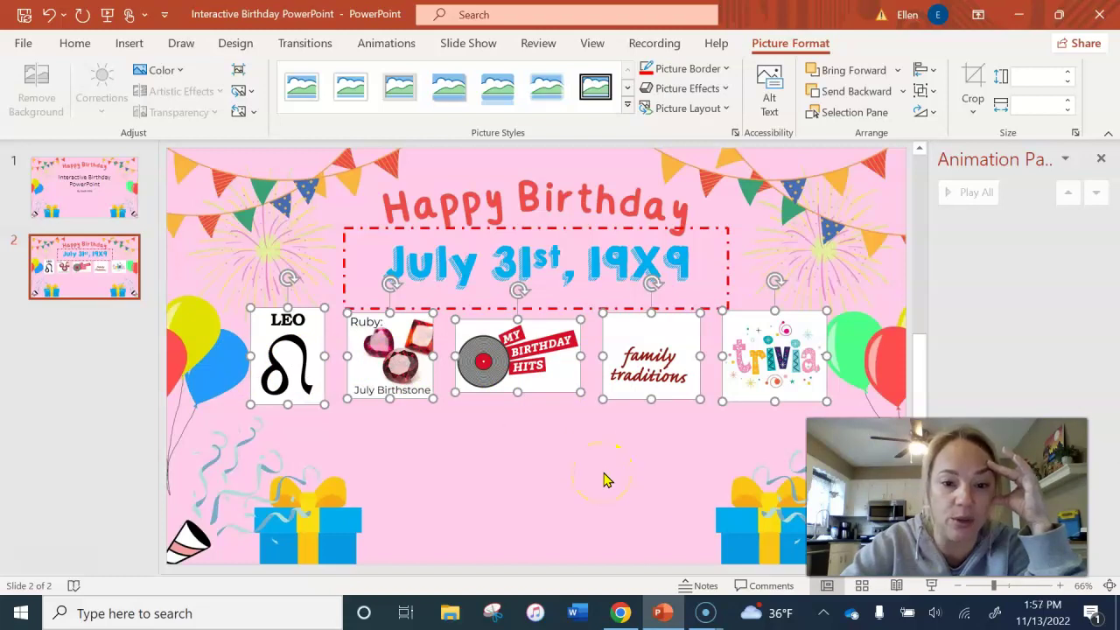
Group the five pictures, move the group slightly lower, and return to the Google Slides instructions.
left_click(926, 90)
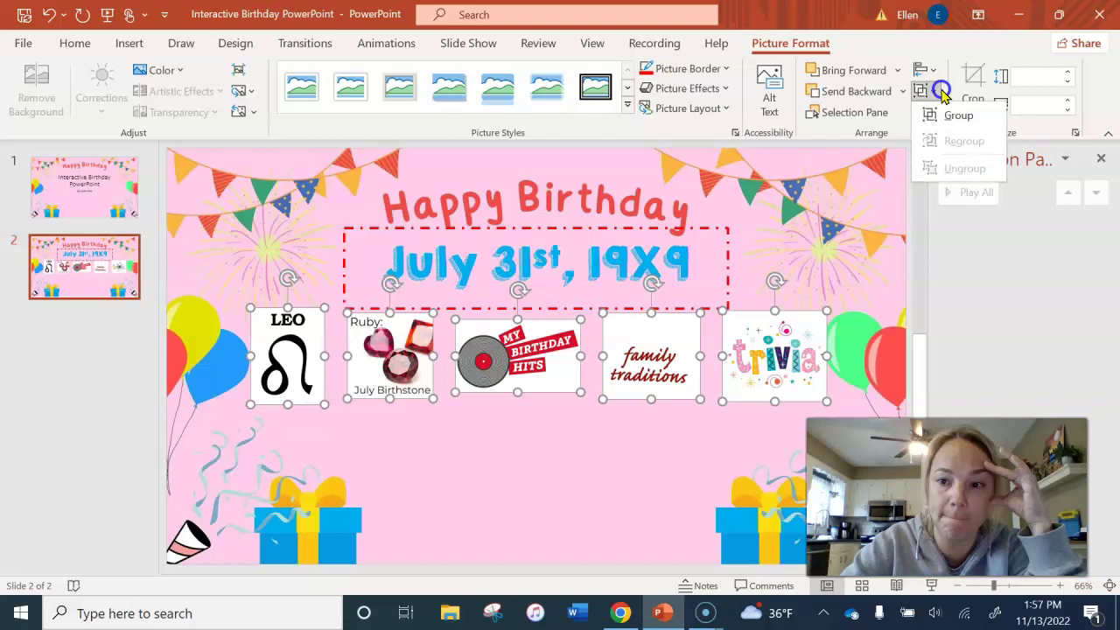
left_click(946, 112)
left_click_drag(554, 348, 561, 396)
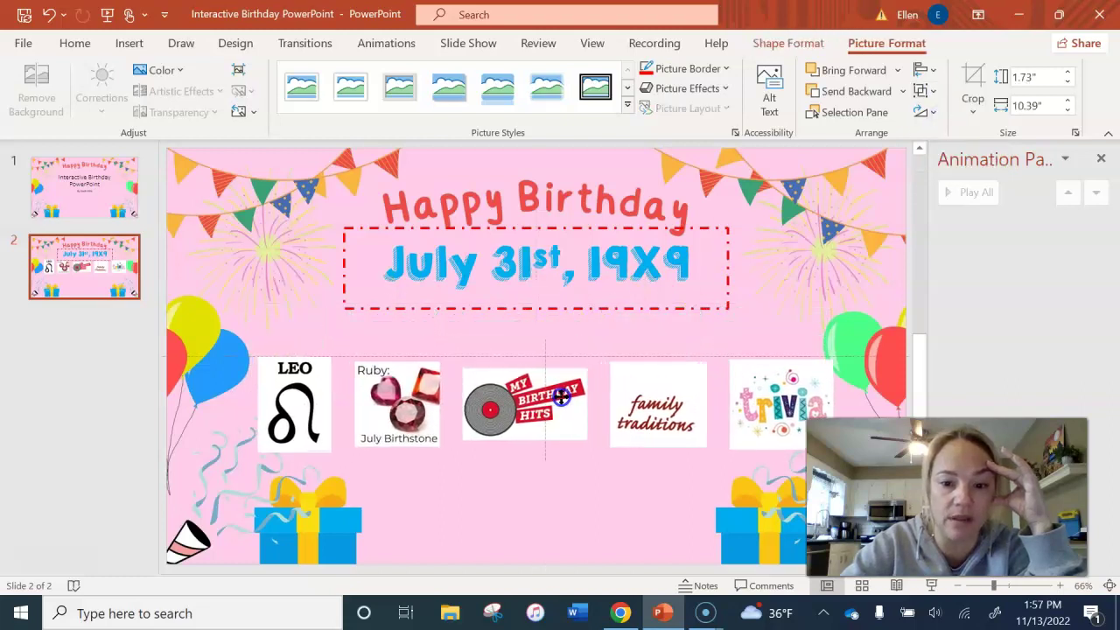
left_click(547, 498)
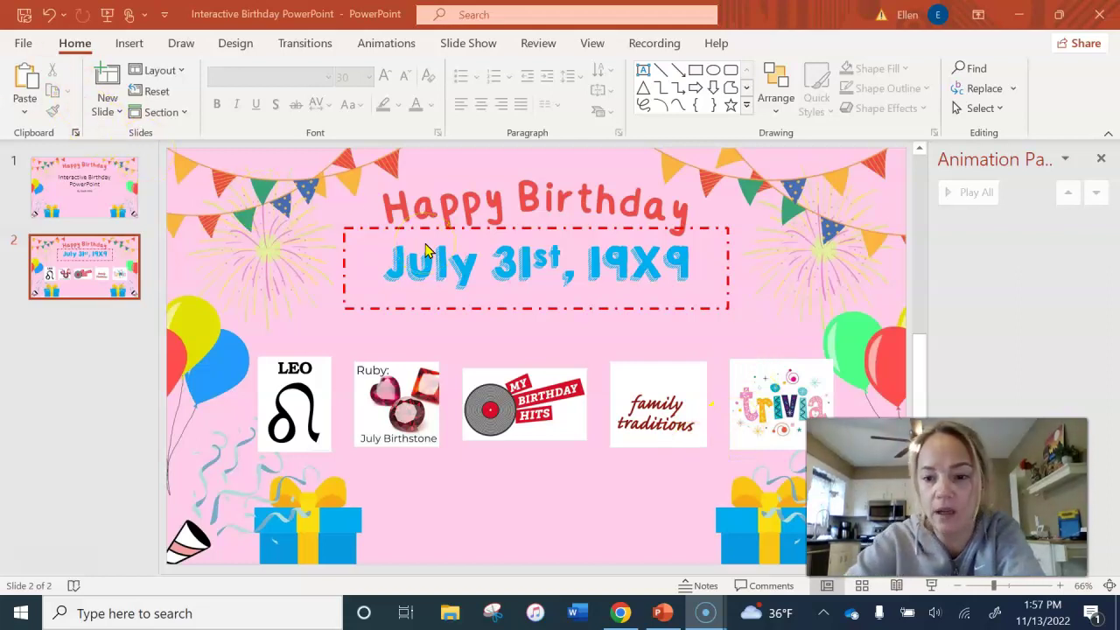
left_click(662, 614)
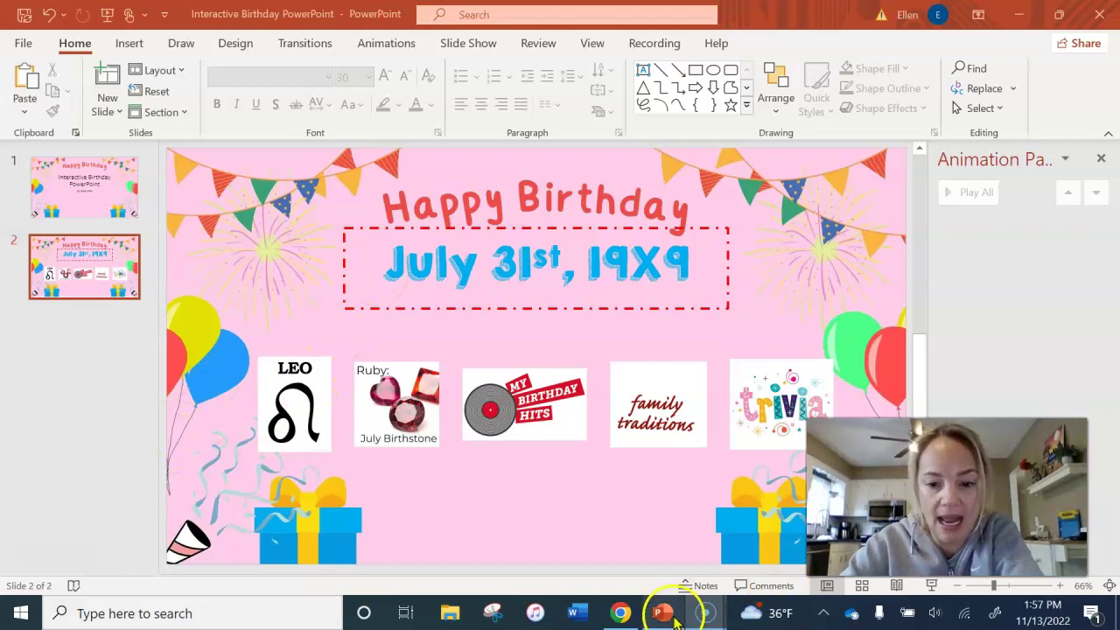
left_click(622, 613)
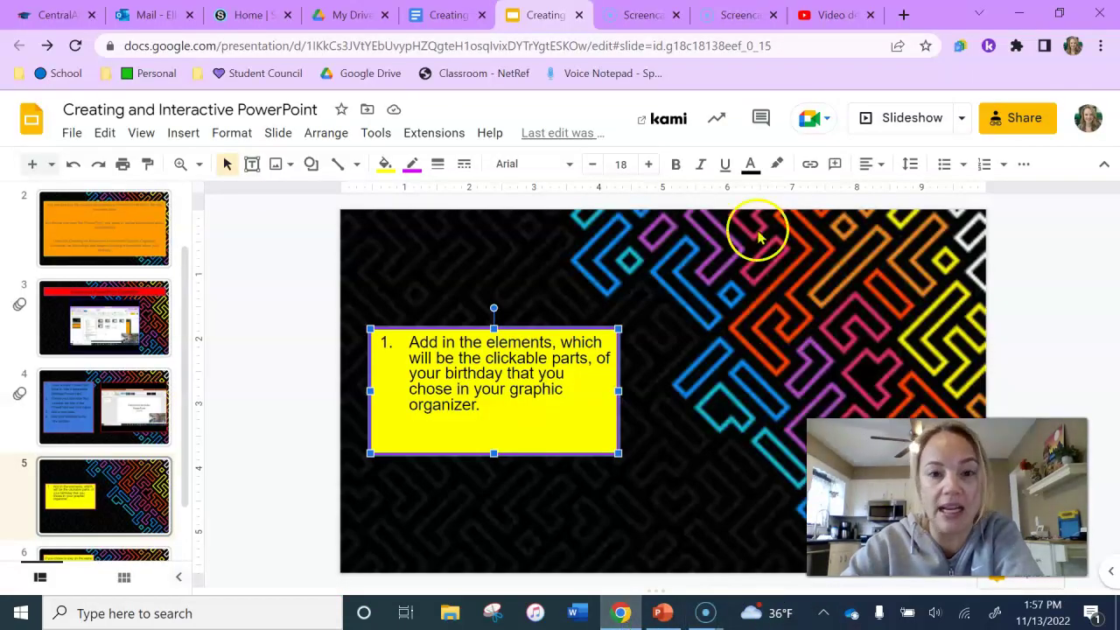